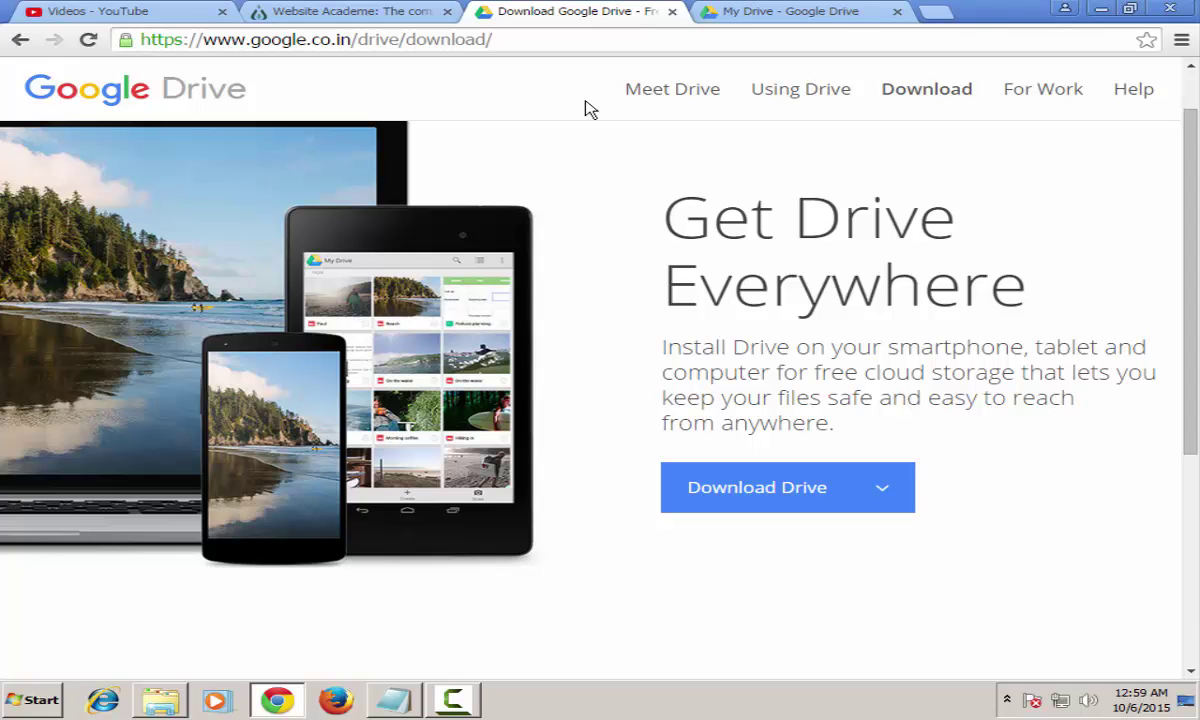
Step: Switch to the Website Academe browser tab
click(395, 10)
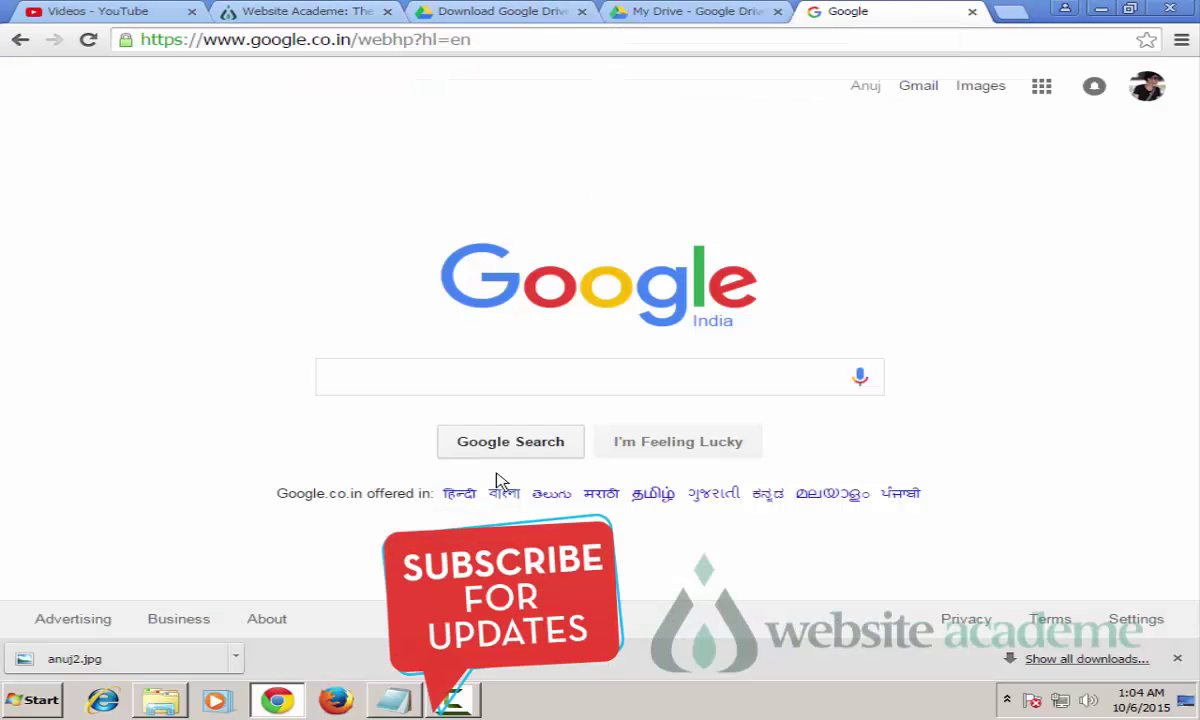
Step: Search Google for 'drive' and open the 'Google Drive - Cloud Storage & File Backup' result
click(401, 385)
text(dr)
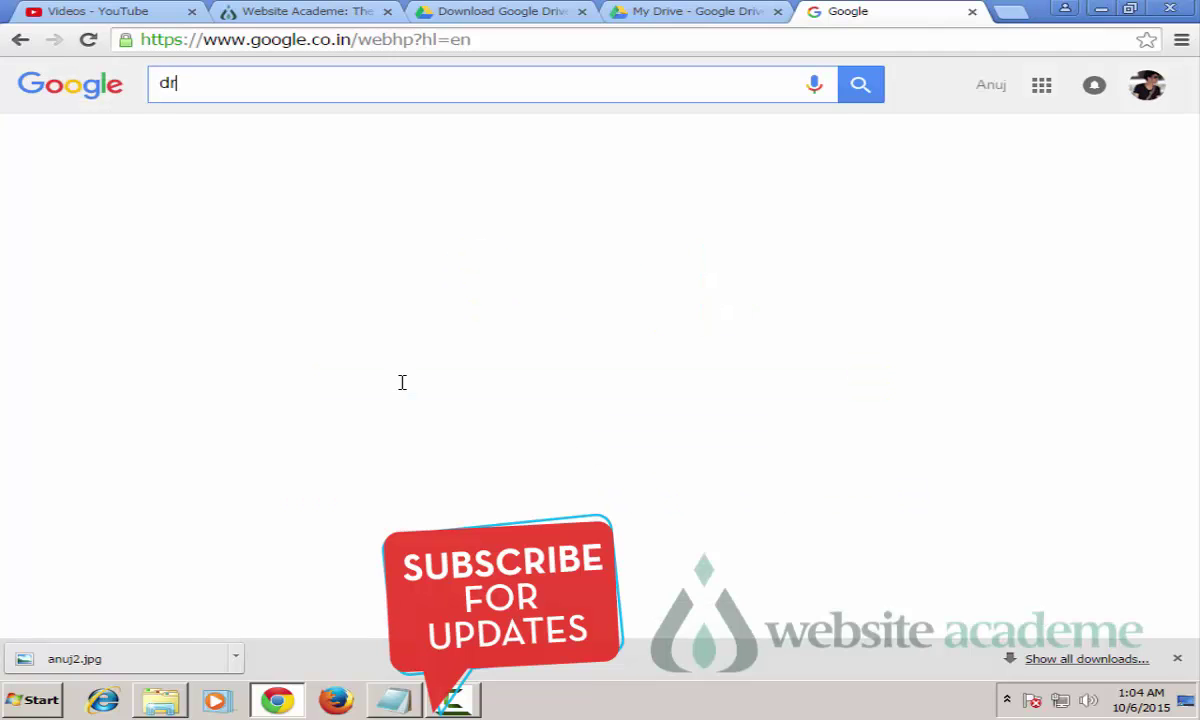
text(ive)
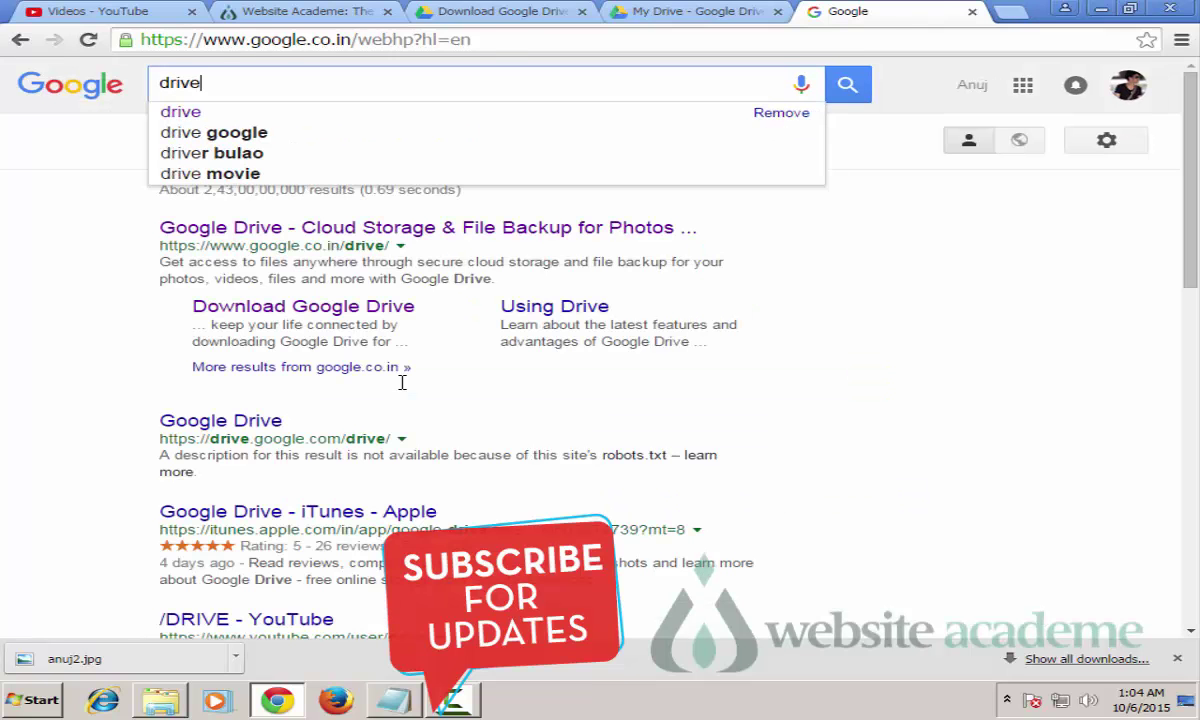
key(Return)
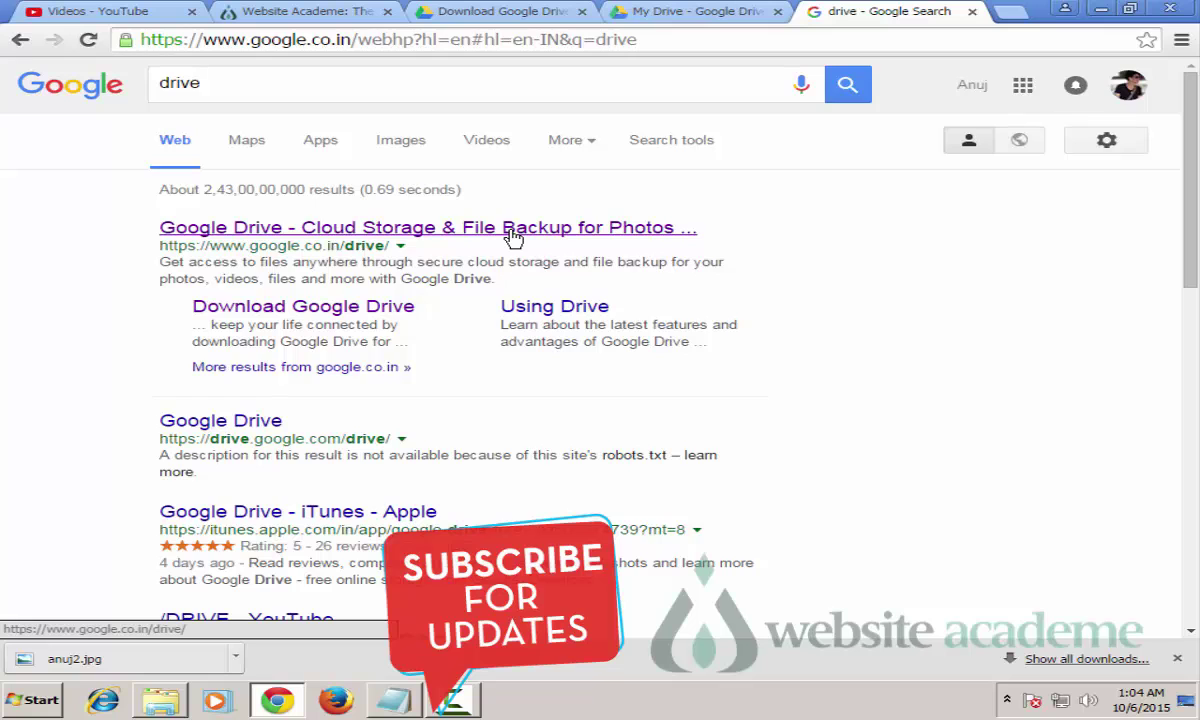
click(513, 236)
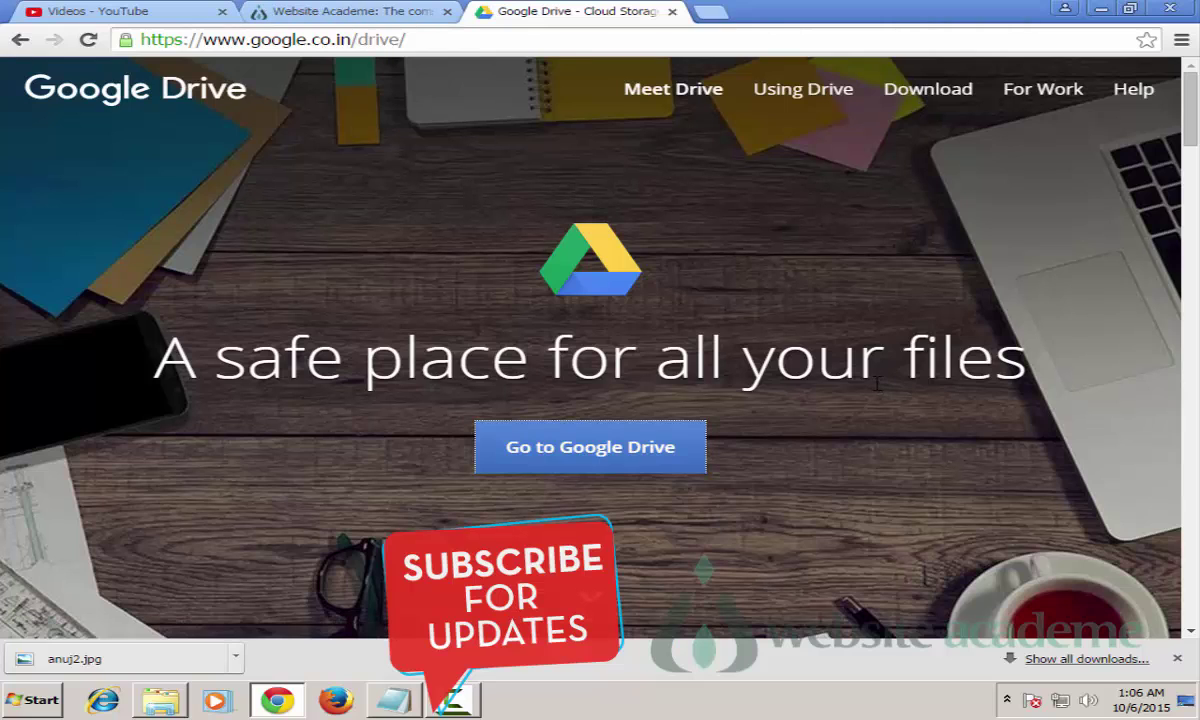
Step: Open the Drive download page in a new tab, then return to the Drive landing page
right_click(880, 89)
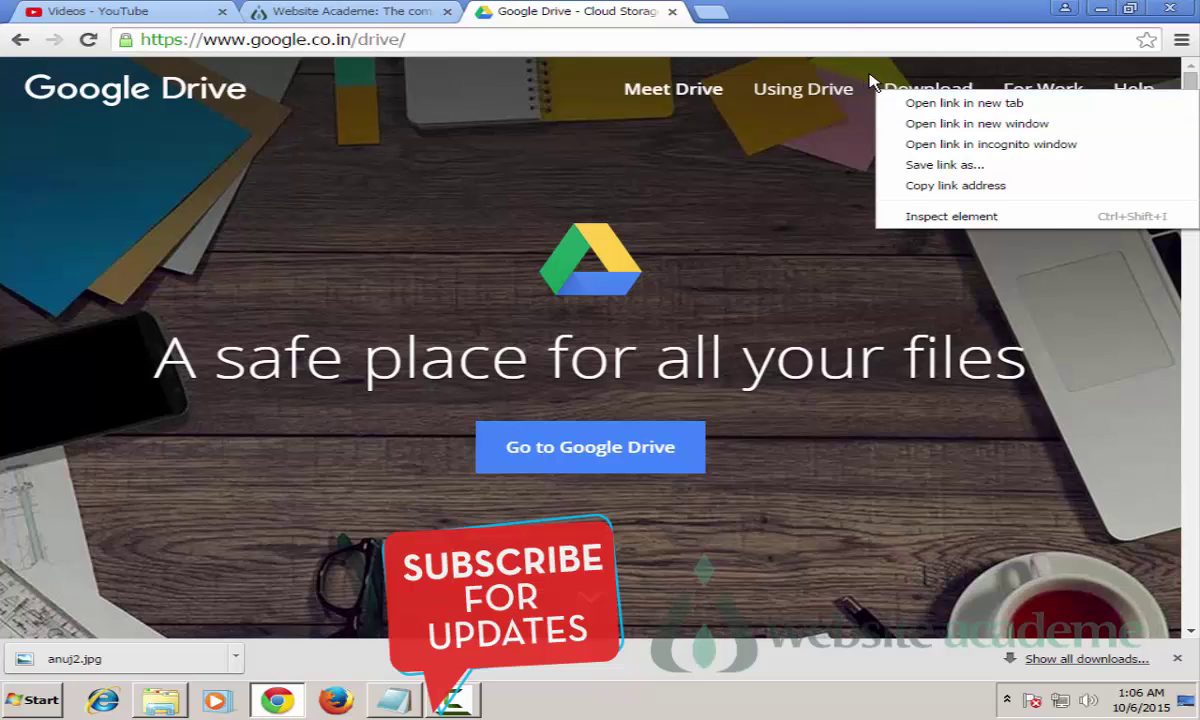
click(964, 103)
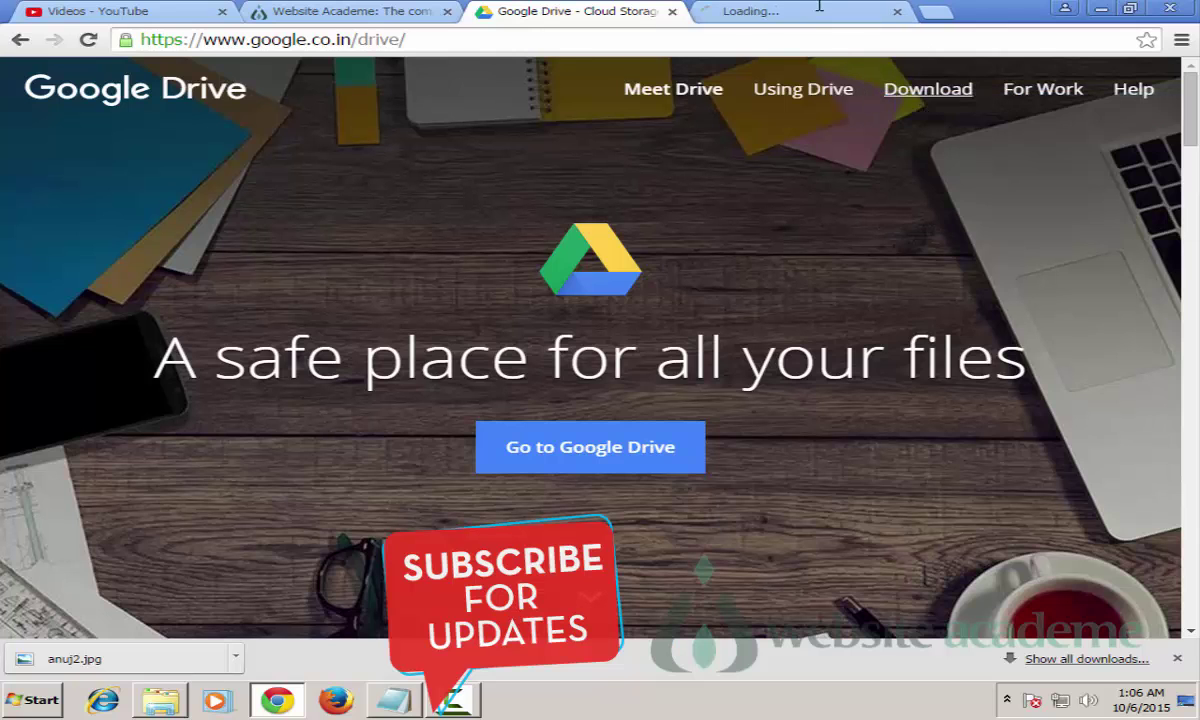
click(810, 10)
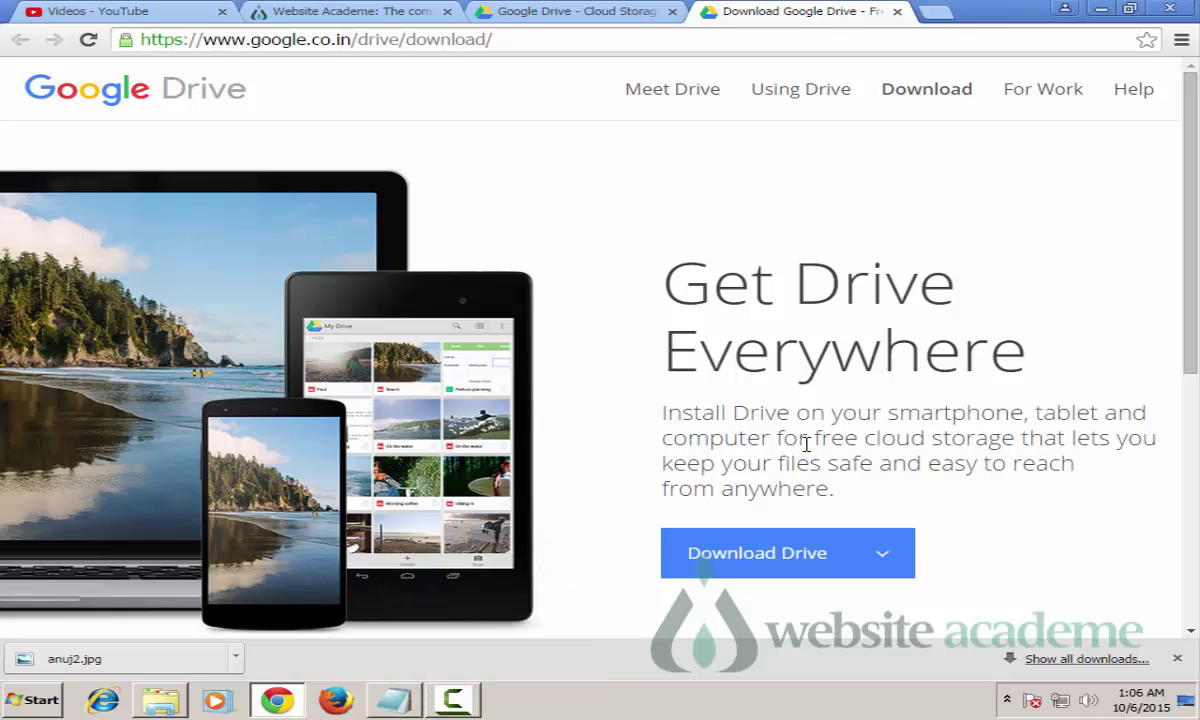
click(598, 14)
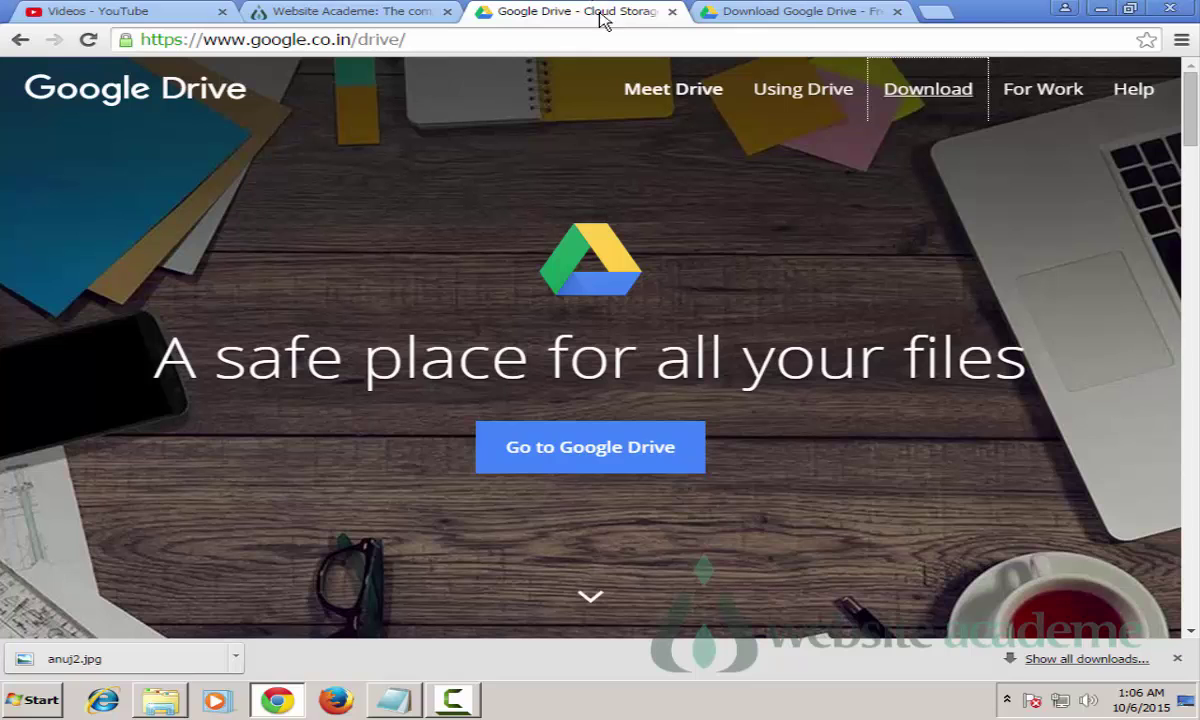
click(555, 458)
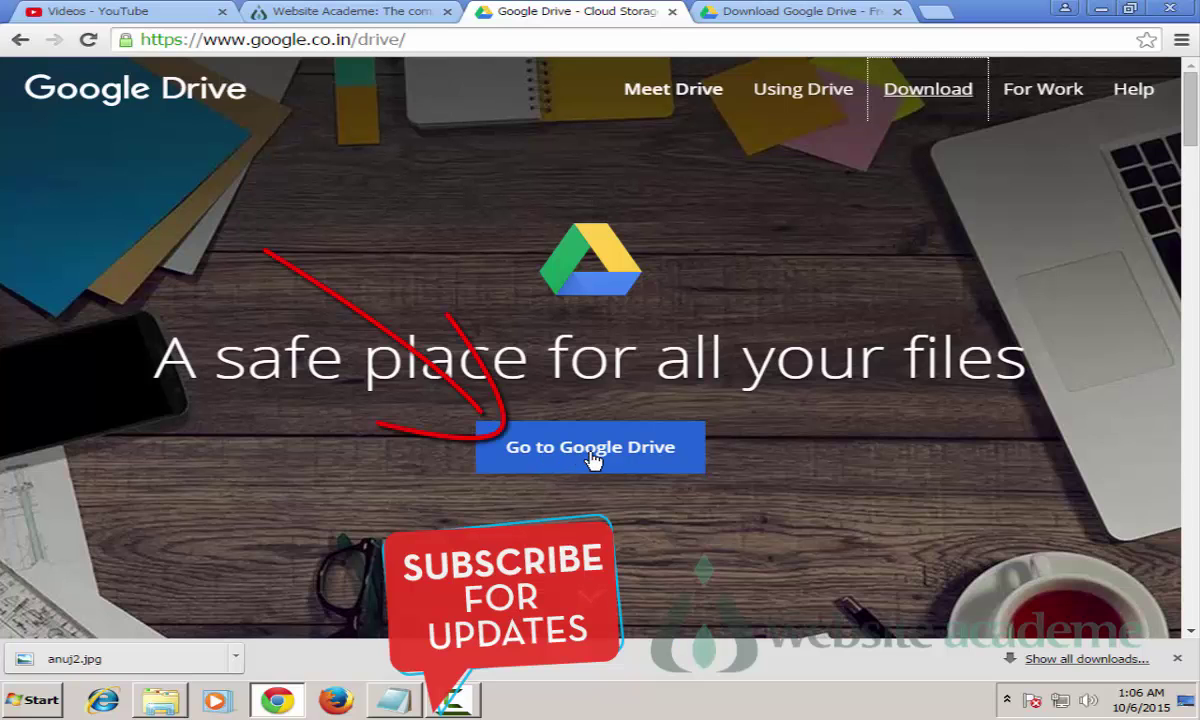
Step: Go to Google Drive's My Drive and check the signed-in account
click(545, 453)
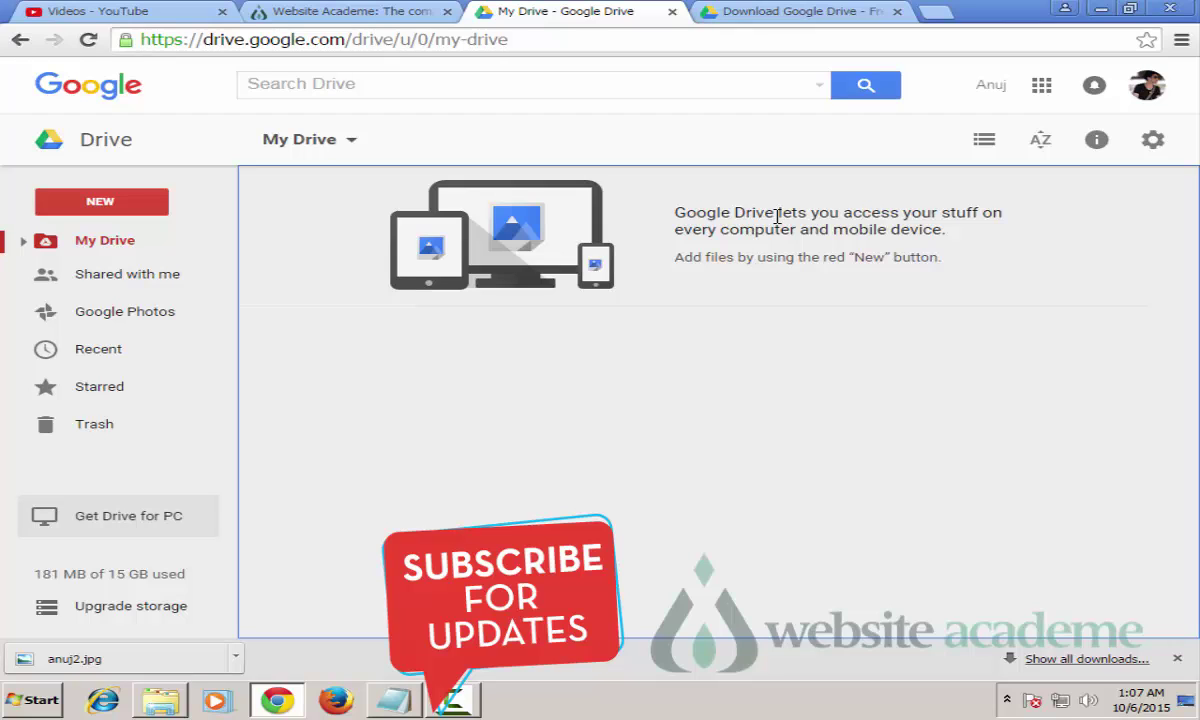
click(1152, 86)
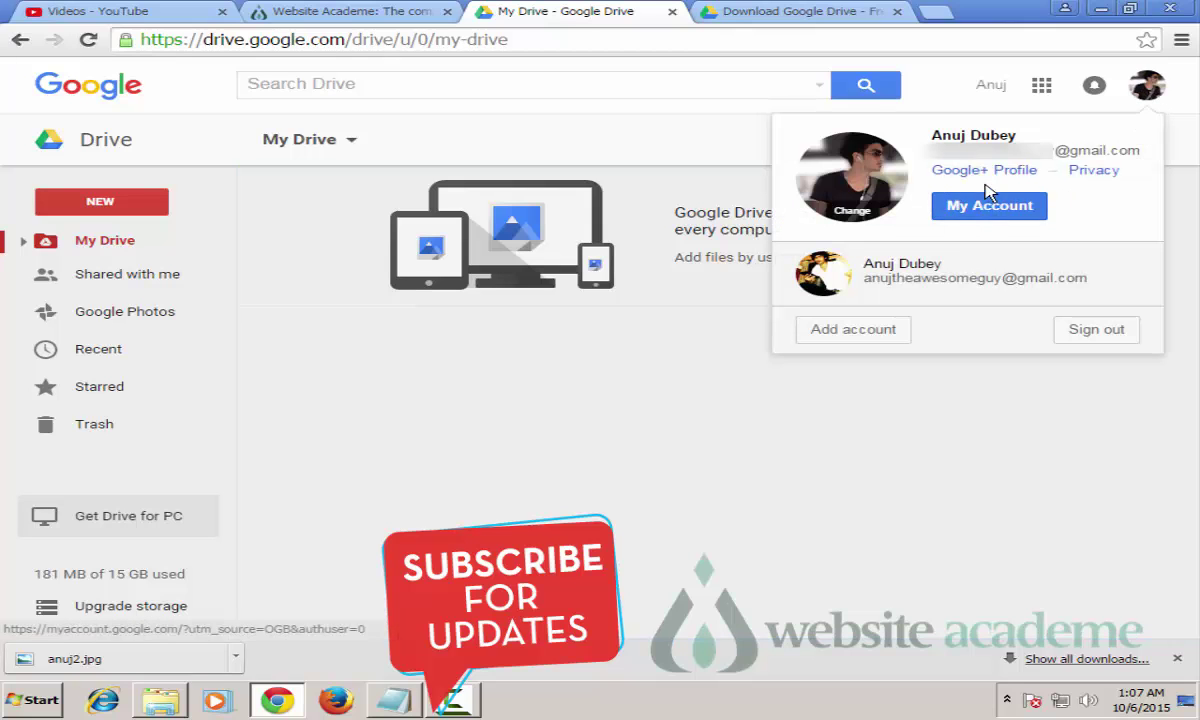
click(1152, 88)
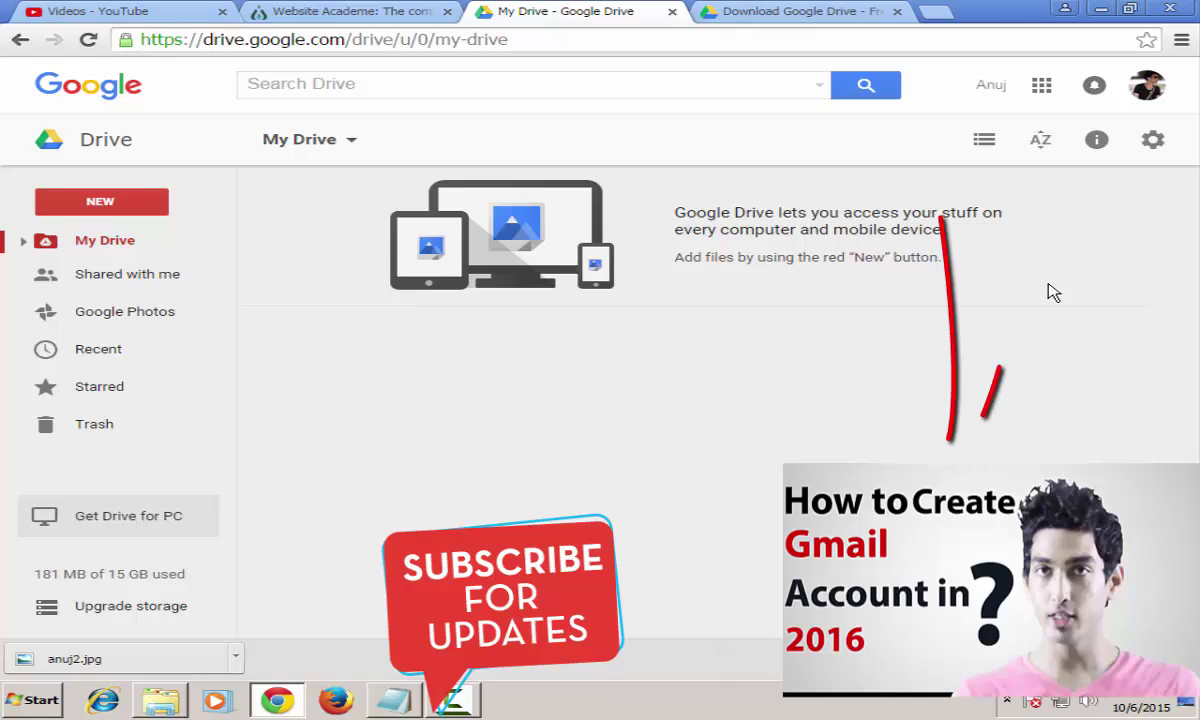
click(1053, 291)
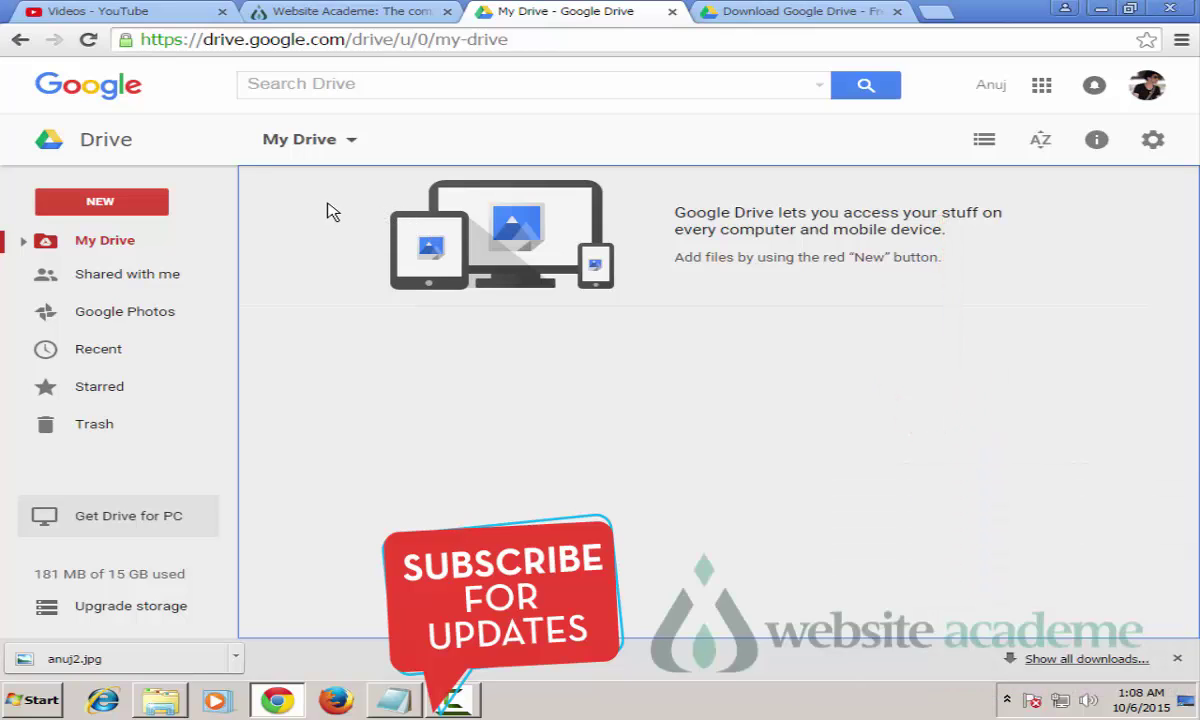
Step: Show the NEW menu with Folder, File upload, Folder upload and Google Docs options
click(93, 206)
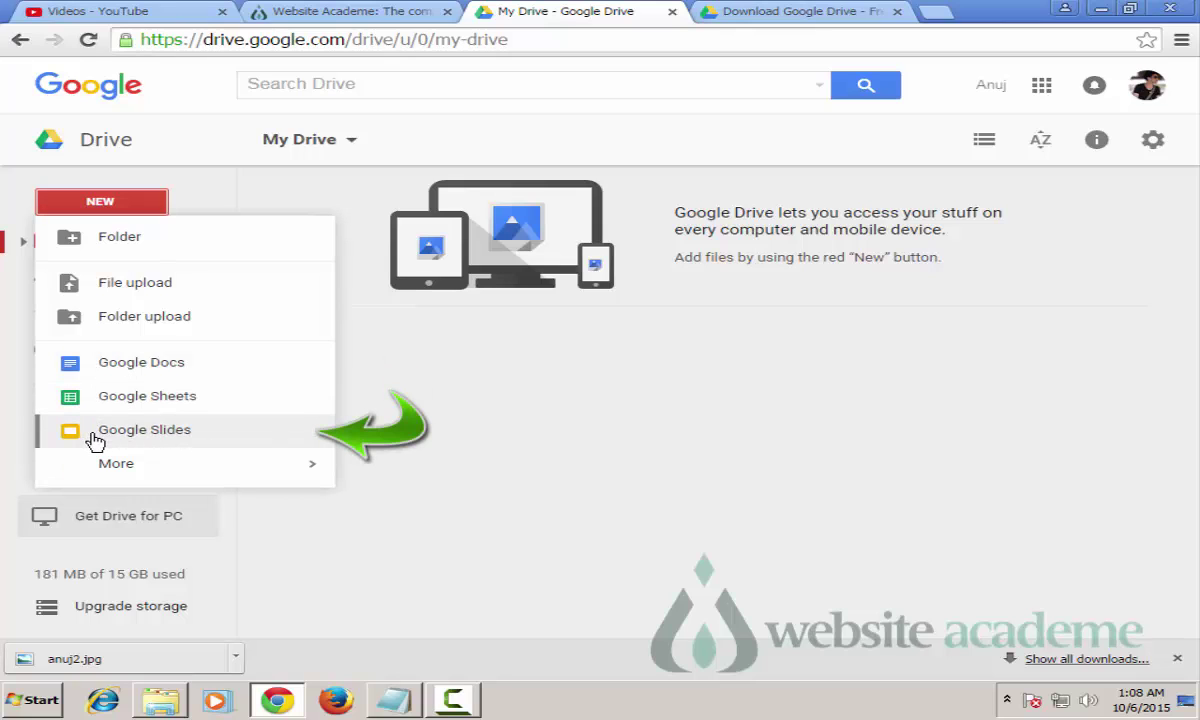
Step: Reveal the More submenu of extra apps in the NEW menu
mouse_move(107, 463)
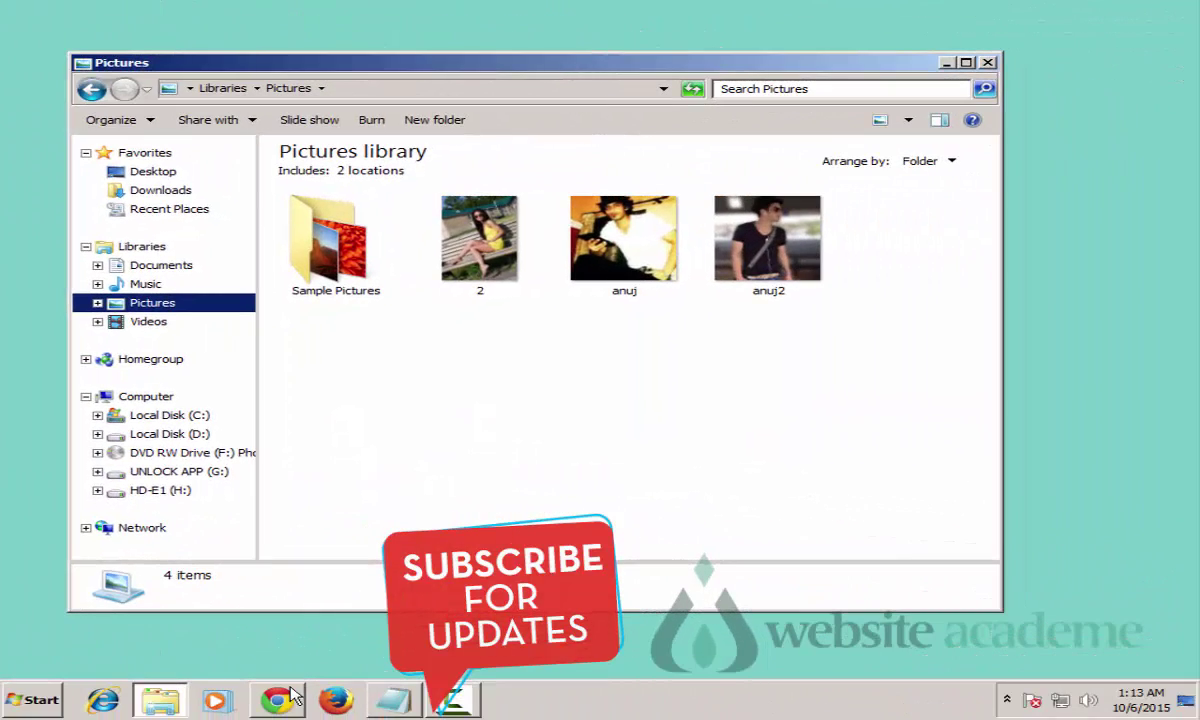
Step: Upload 2.jpg, anuj.jpg and anuj2.jpg from Pictures into My Drive with File upload
click(279, 700)
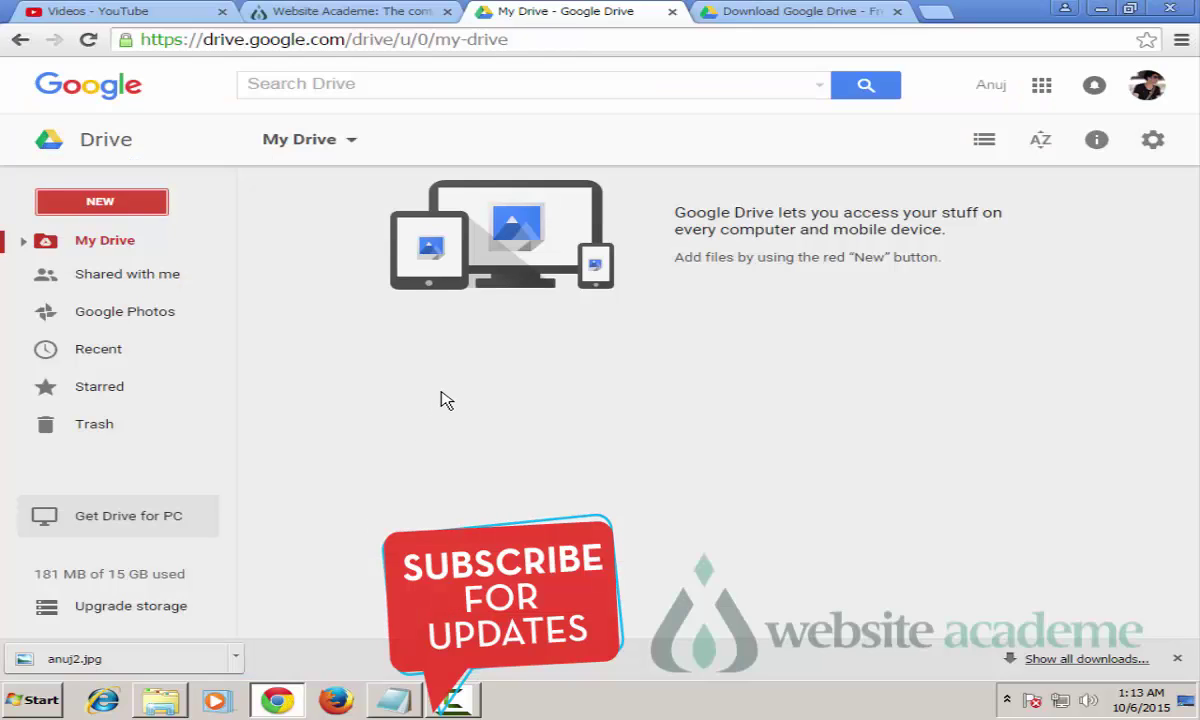
click(105, 213)
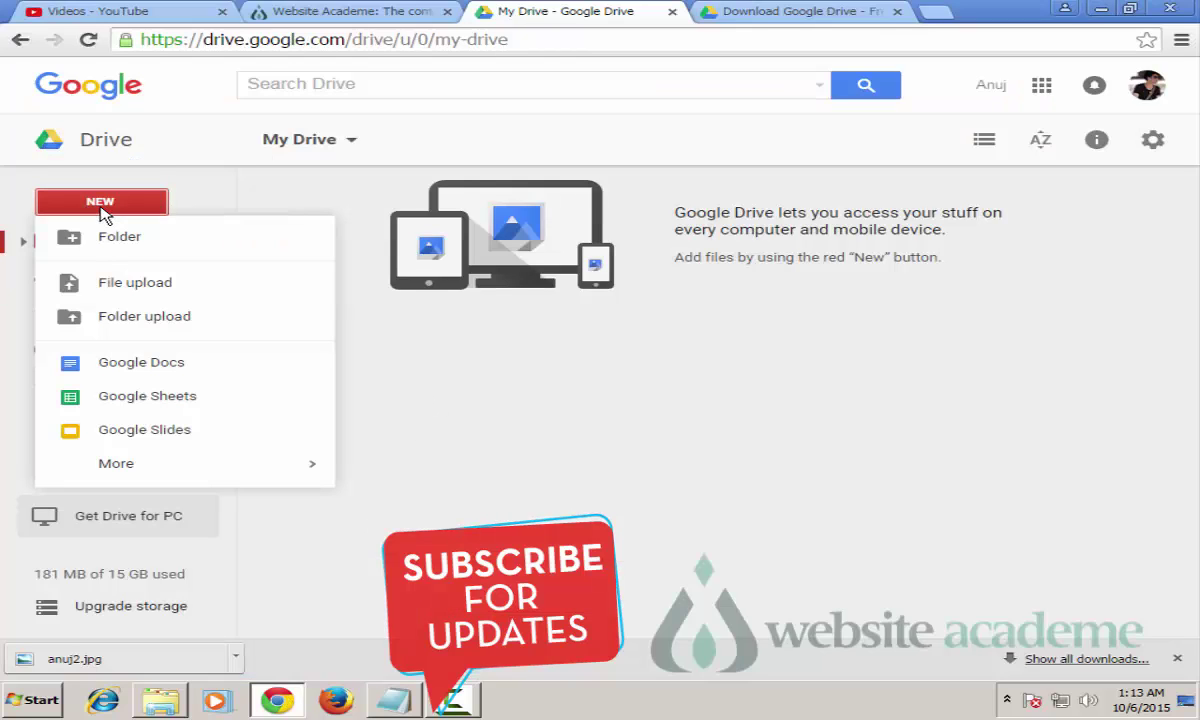
click(115, 288)
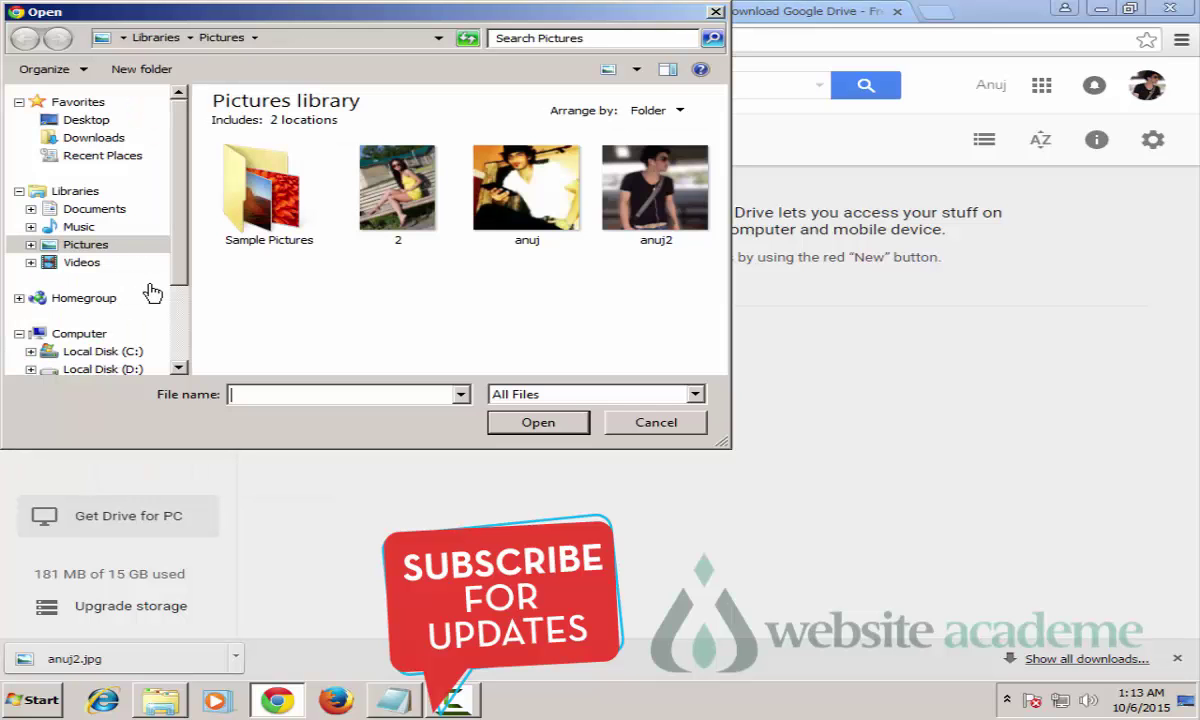
click(516, 188)
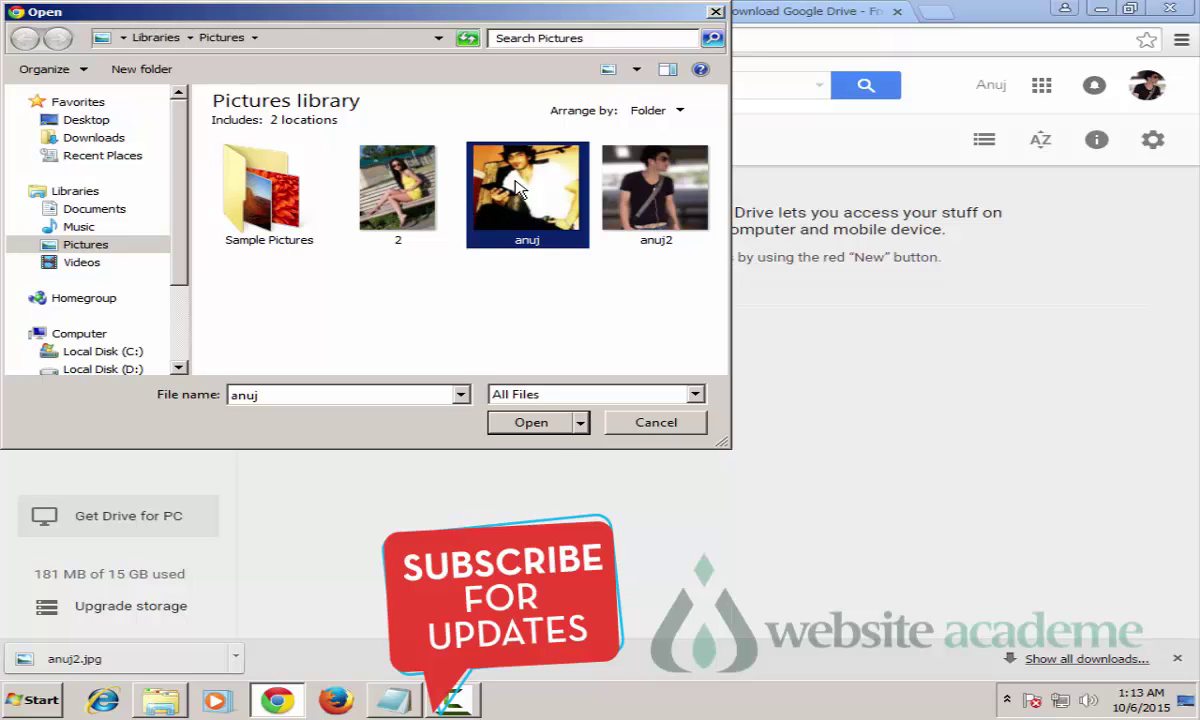
key(ctrl)
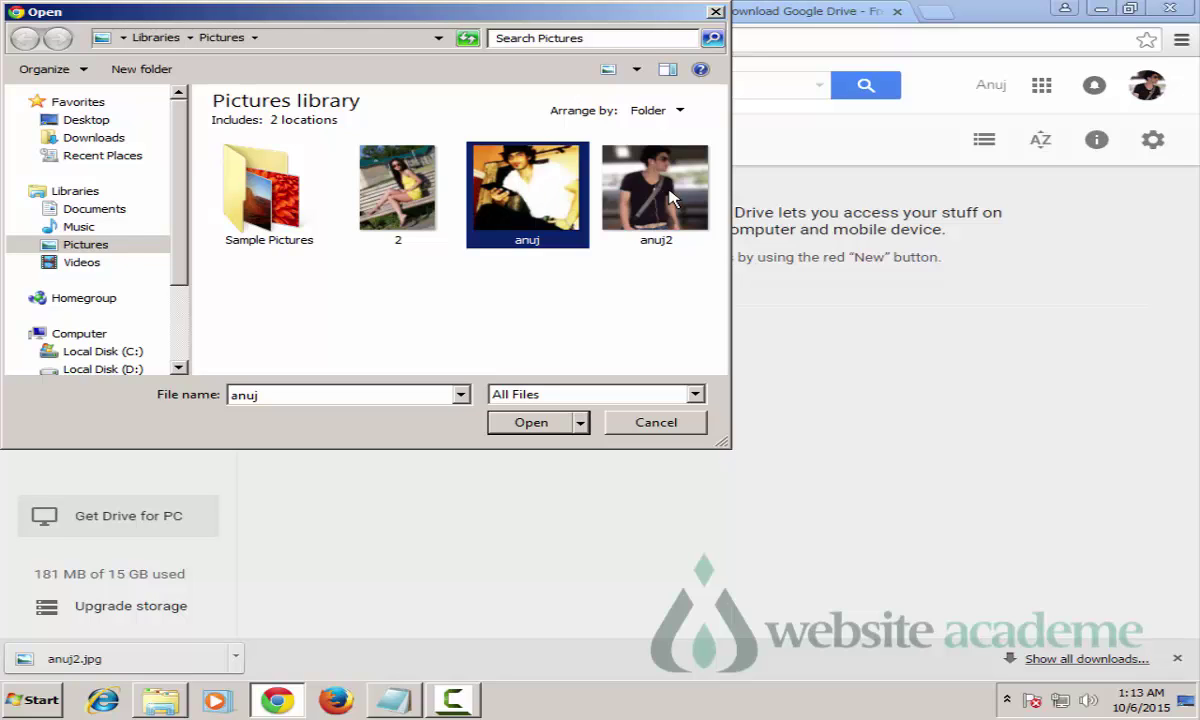
ctrl+click(672, 198)
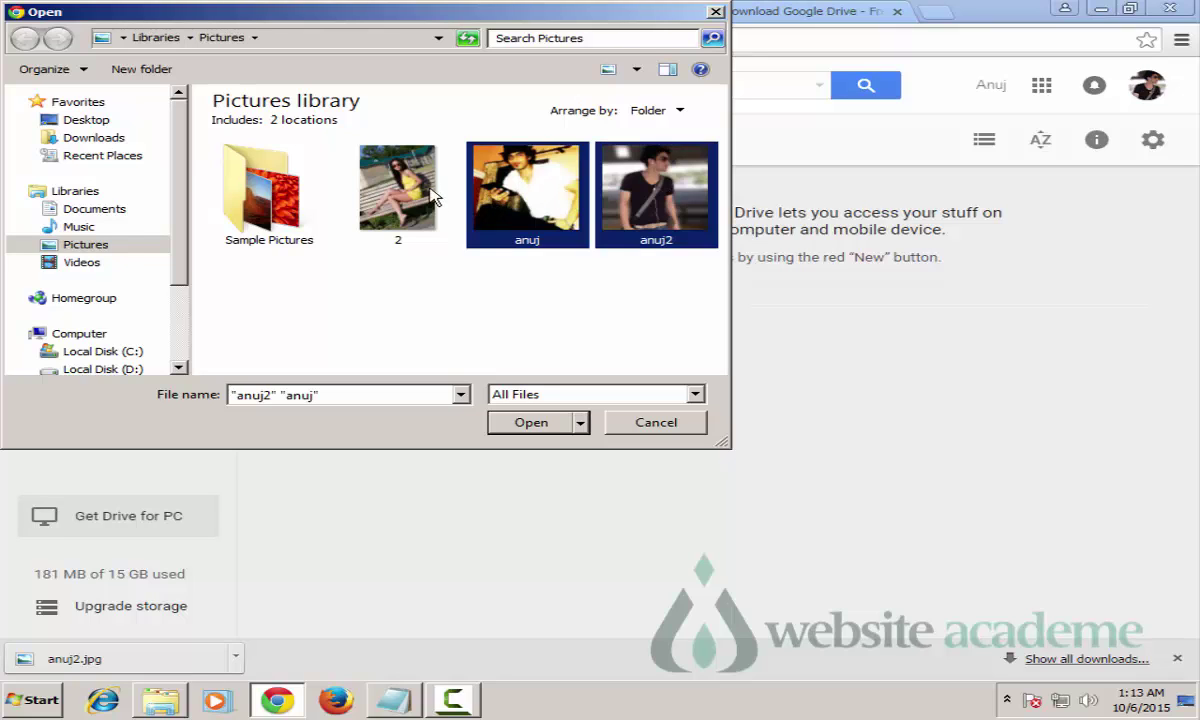
ctrl+click(412, 190)
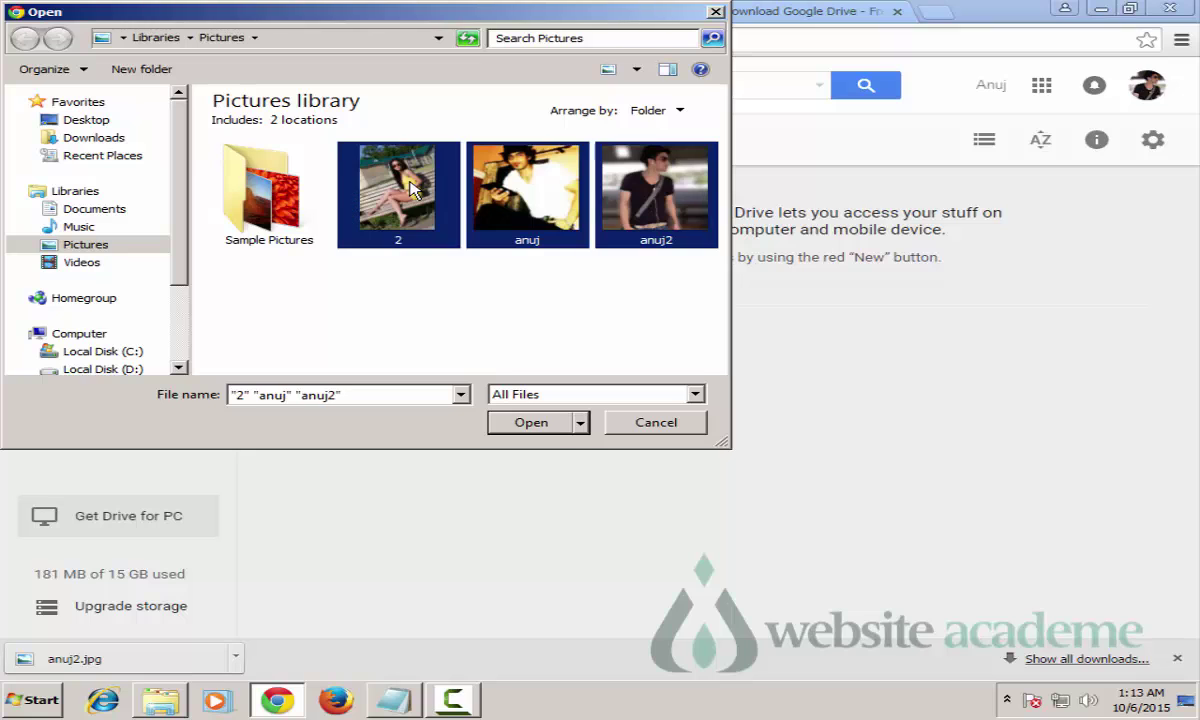
click(531, 422)
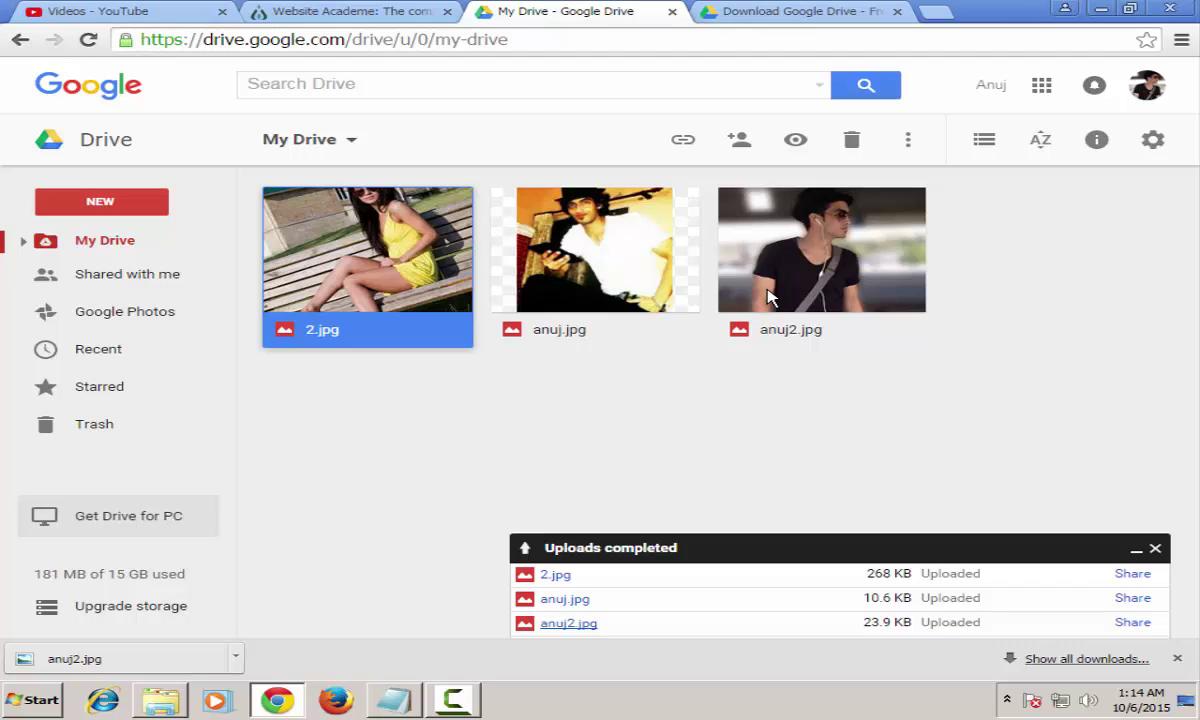
click(382, 437)
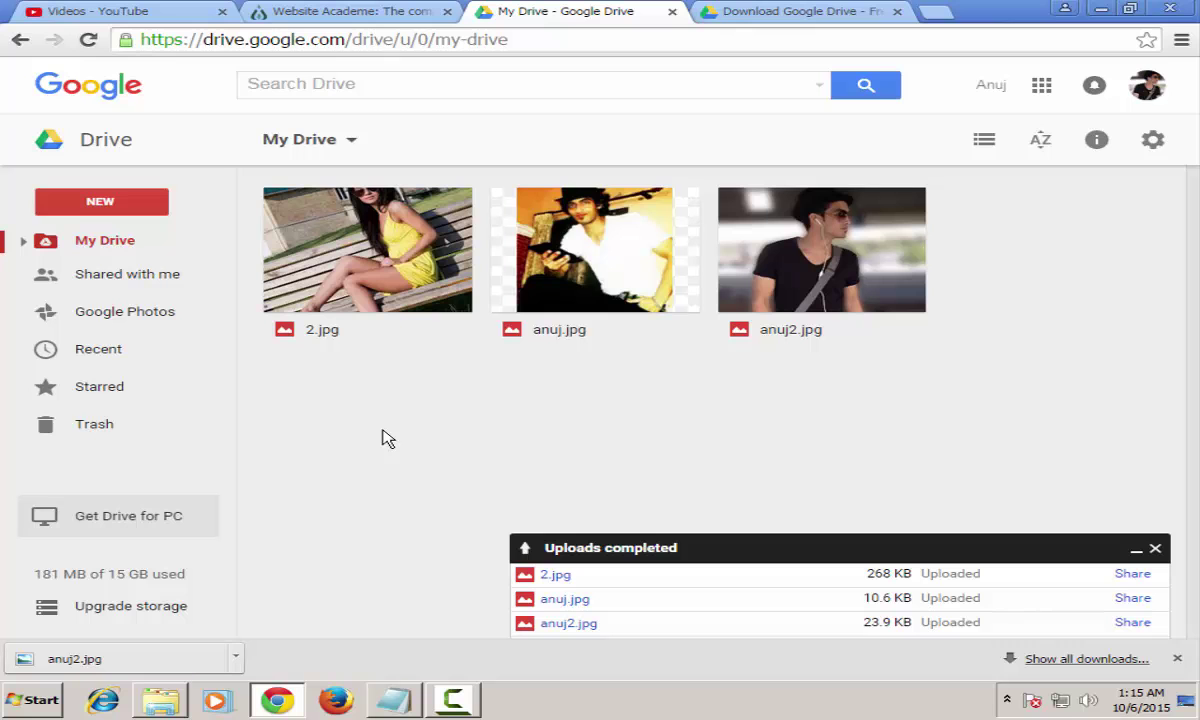
double_click(367, 253)
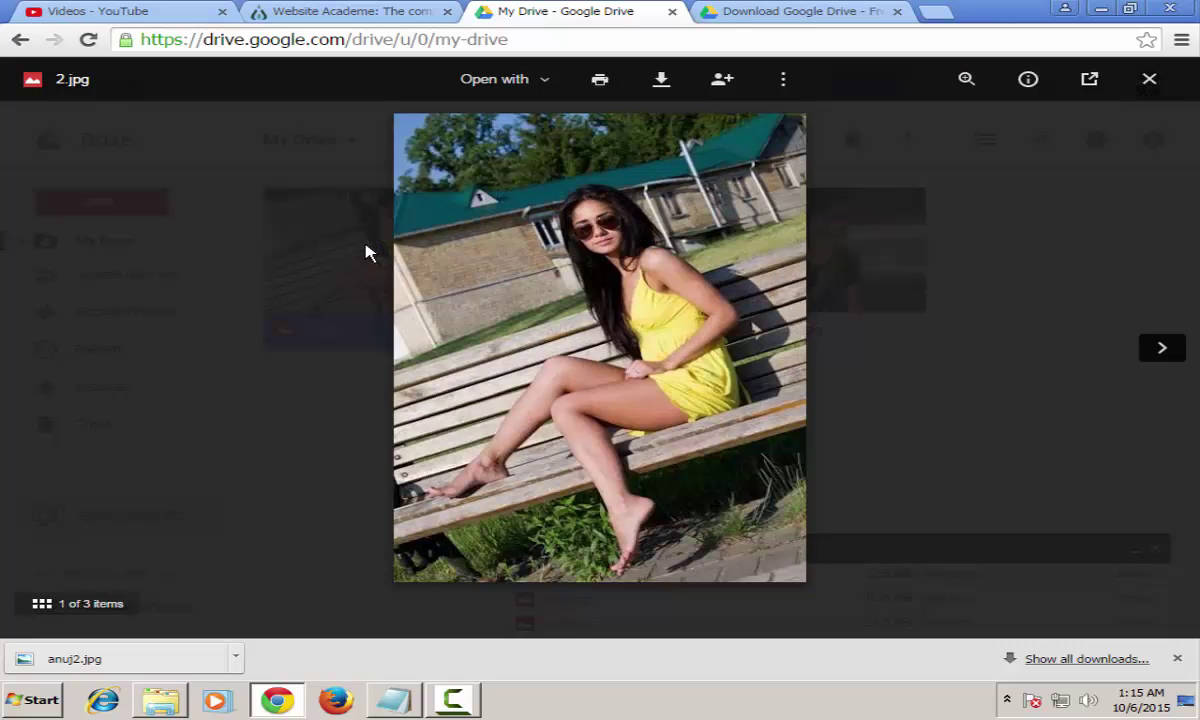
click(1162, 347)
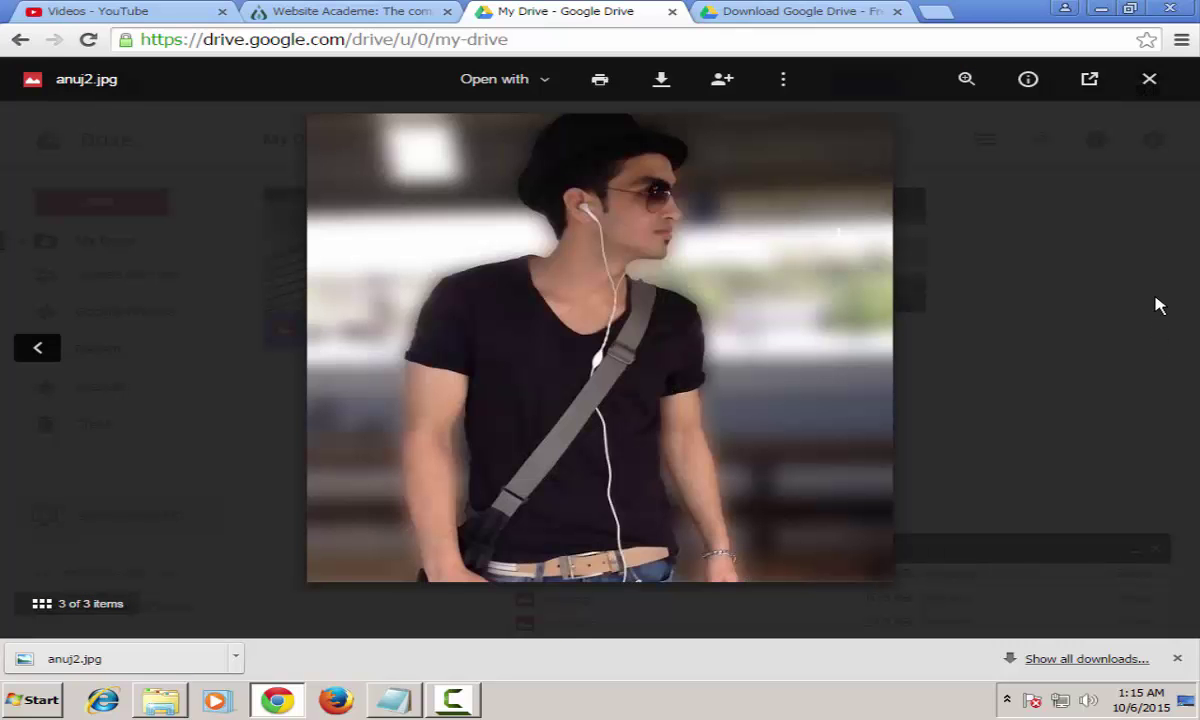
click(1149, 79)
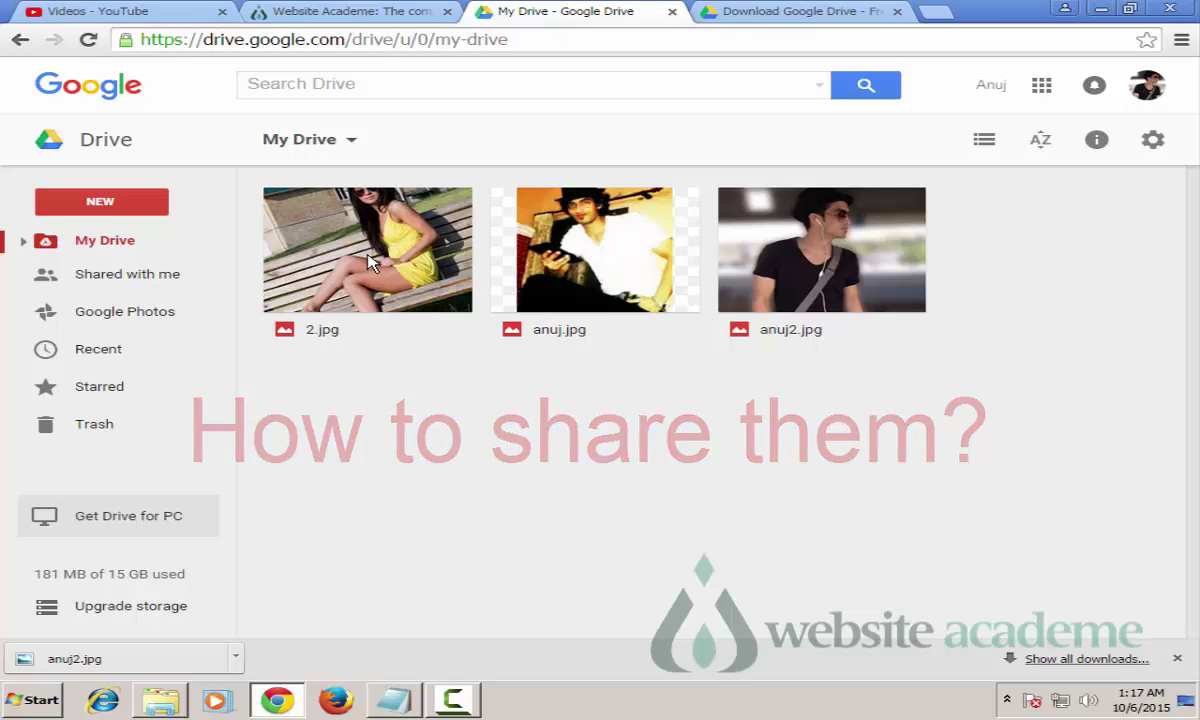
Step: Select the 2.jpg photo and bring up its sharing settings
click(425, 240)
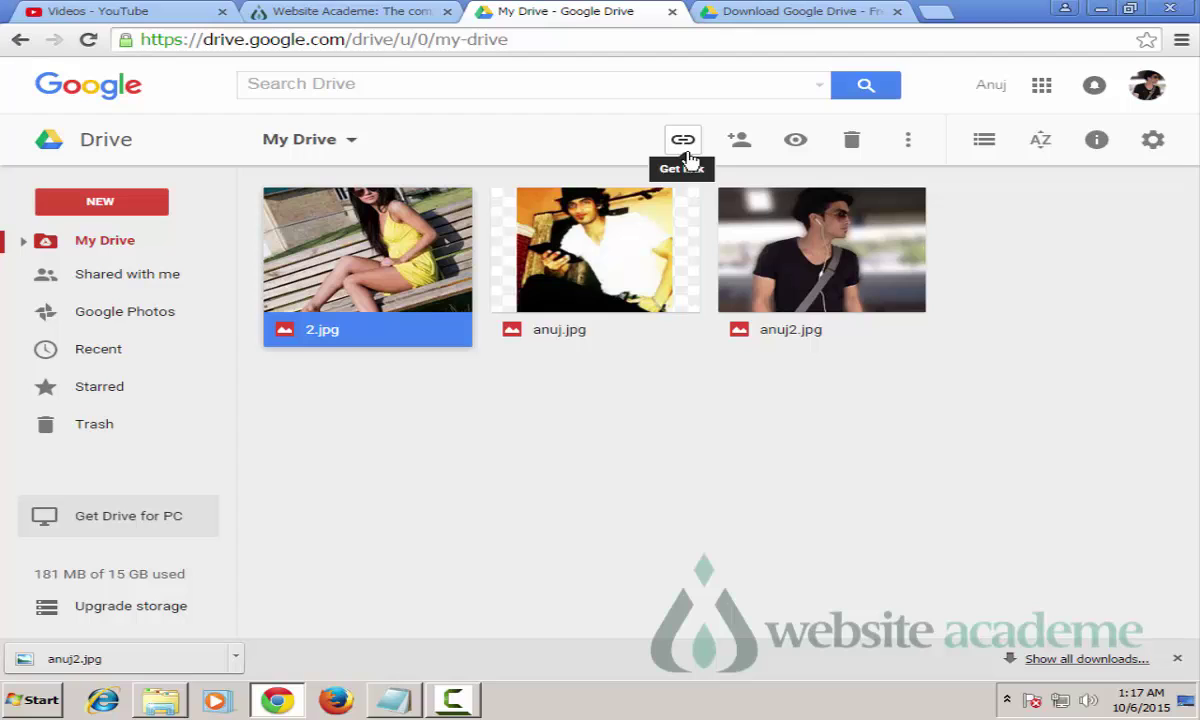
click(740, 144)
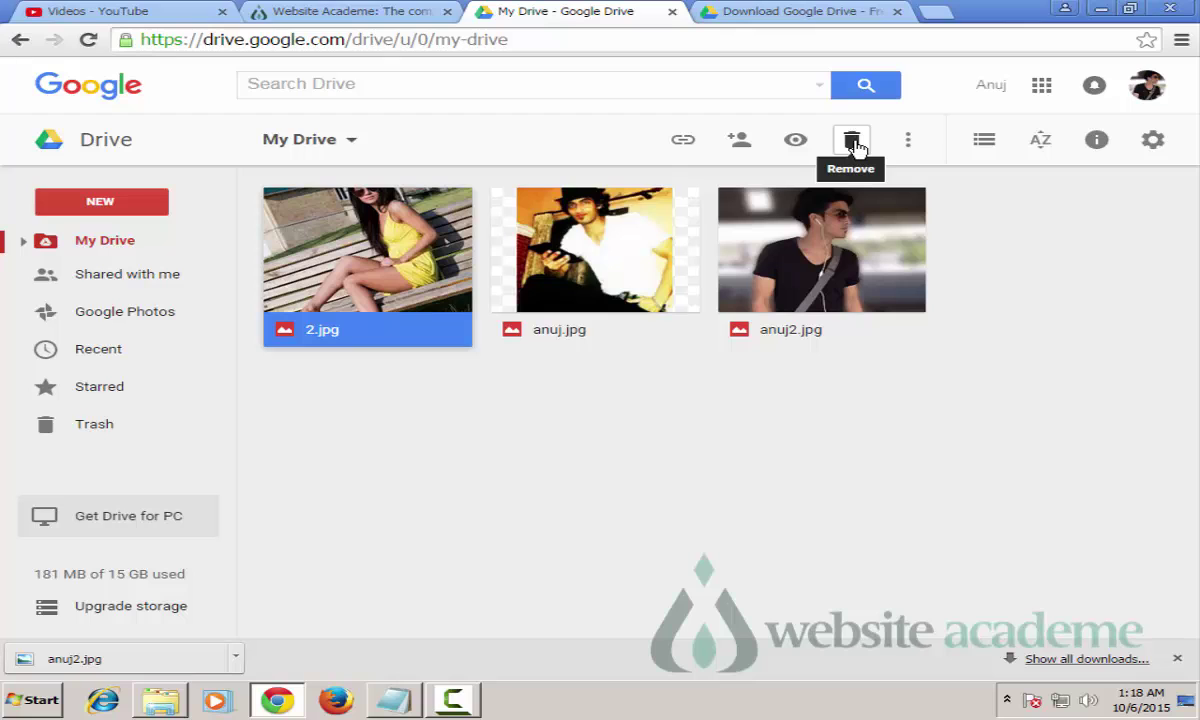
click(910, 147)
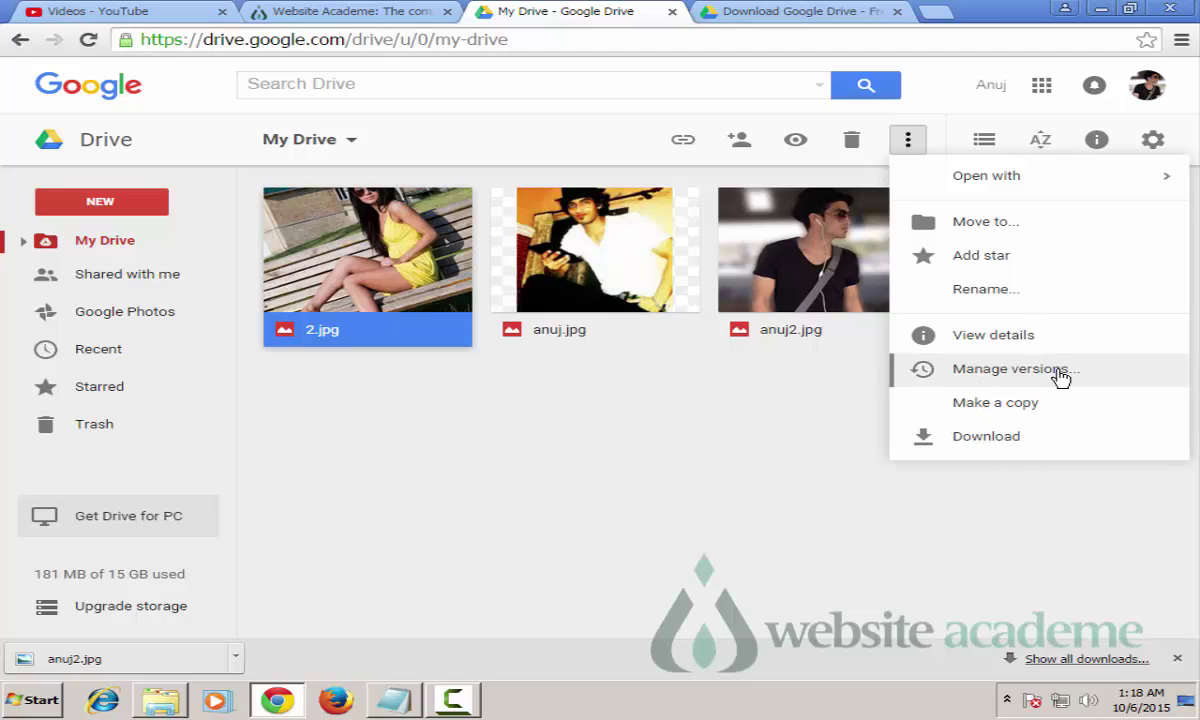
click(912, 145)
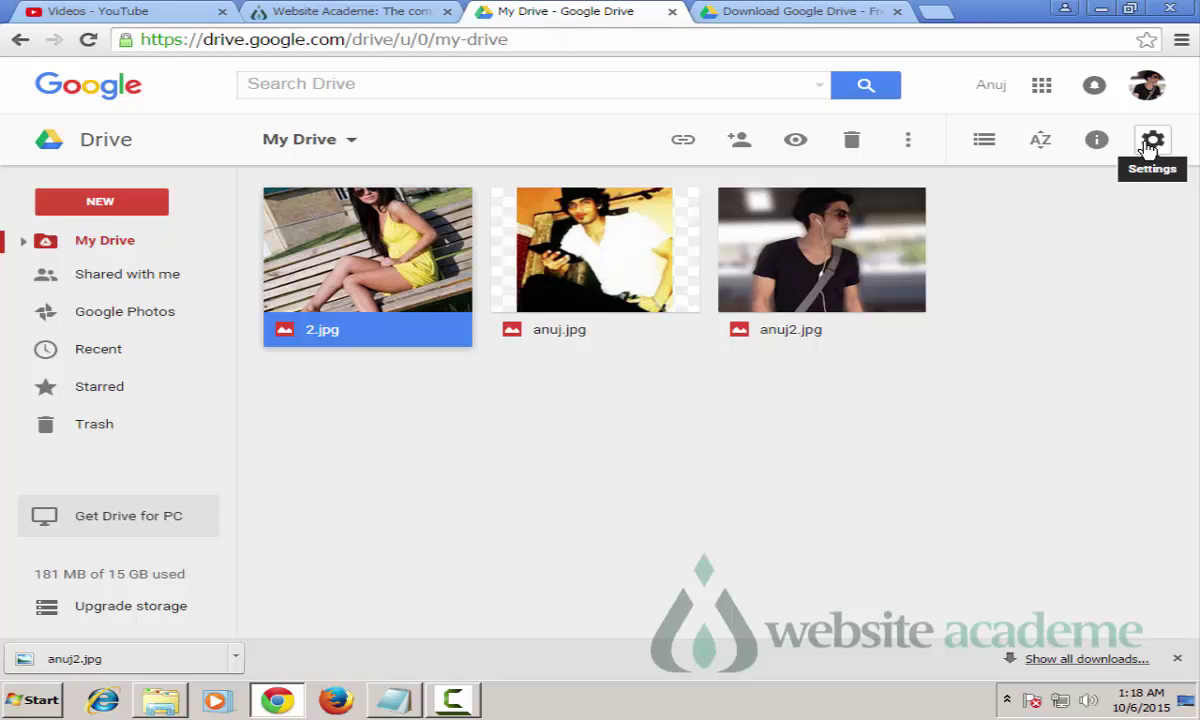
click(1005, 285)
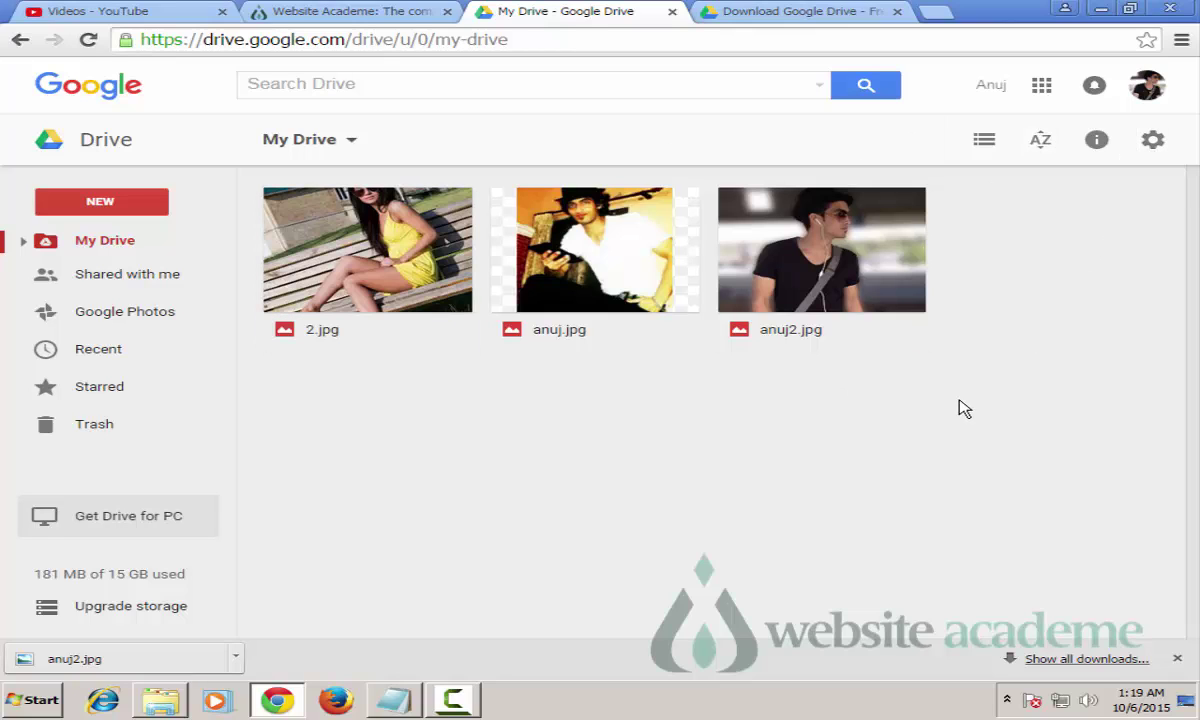
Step: Drag a selection box over 2.jpg, anuj.jpg and anuj2.jpg in My Drive
click(830, 255)
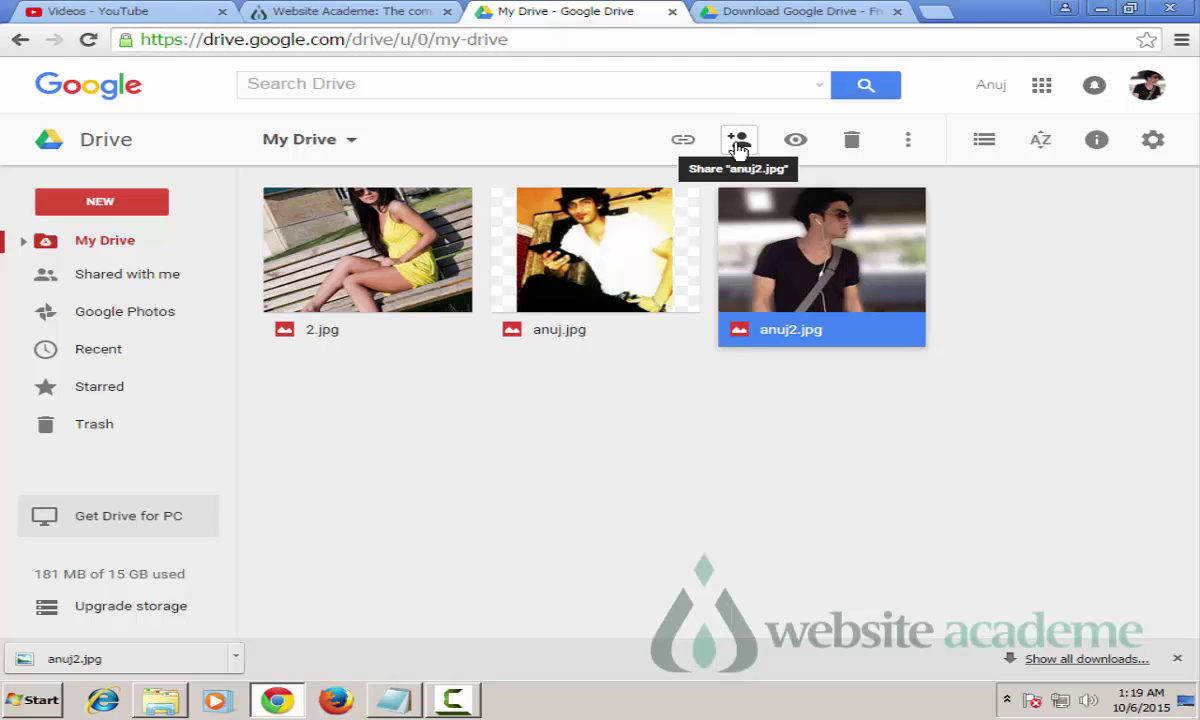
click(1100, 474)
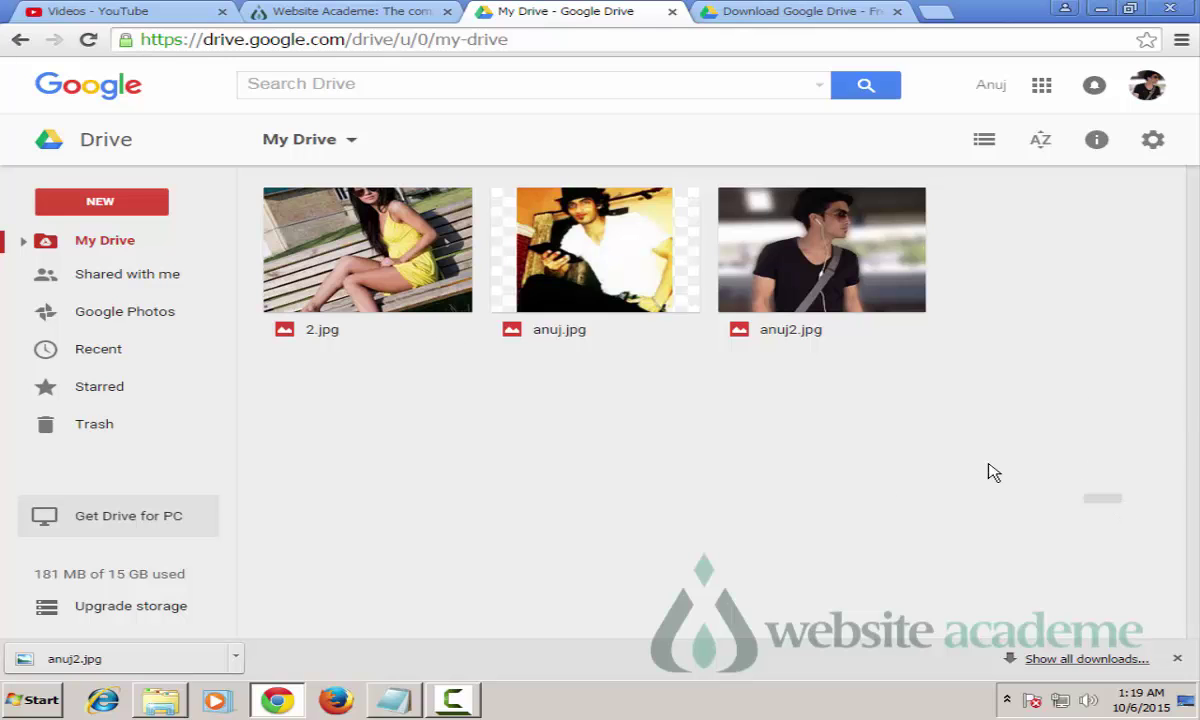
drag(1053, 472, 238, 190)
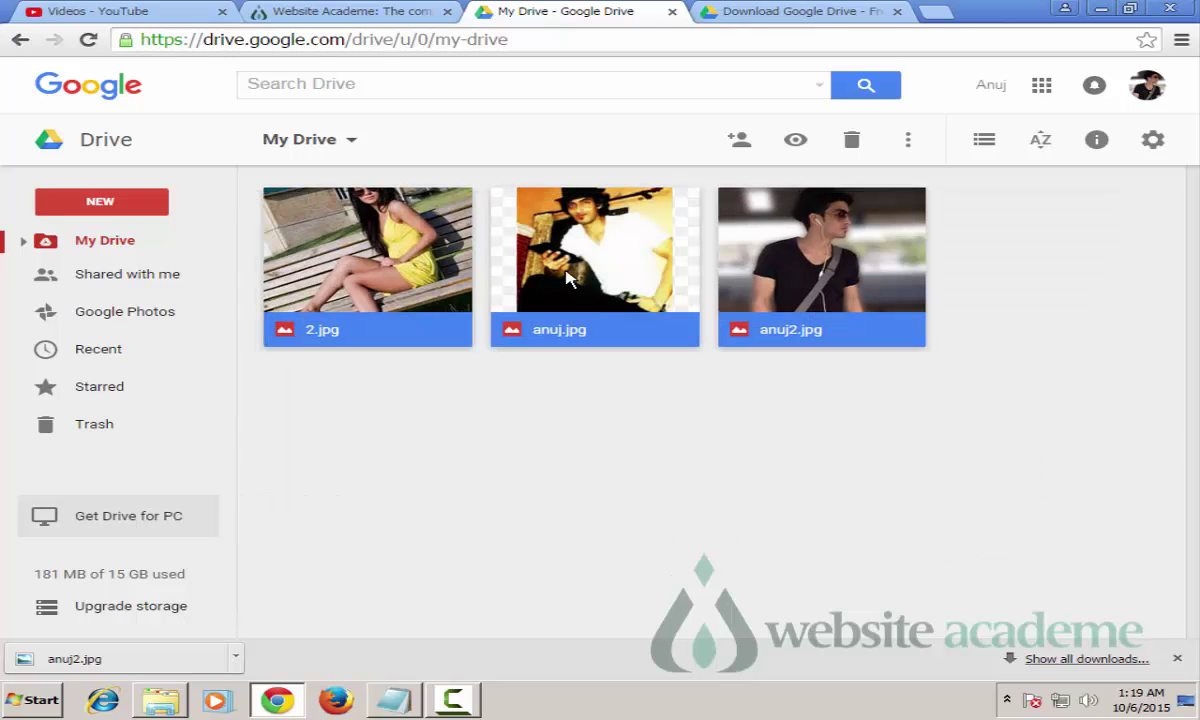
Step: Share the three selected photos by adding the contact's e-mail as a recipient
click(739, 144)
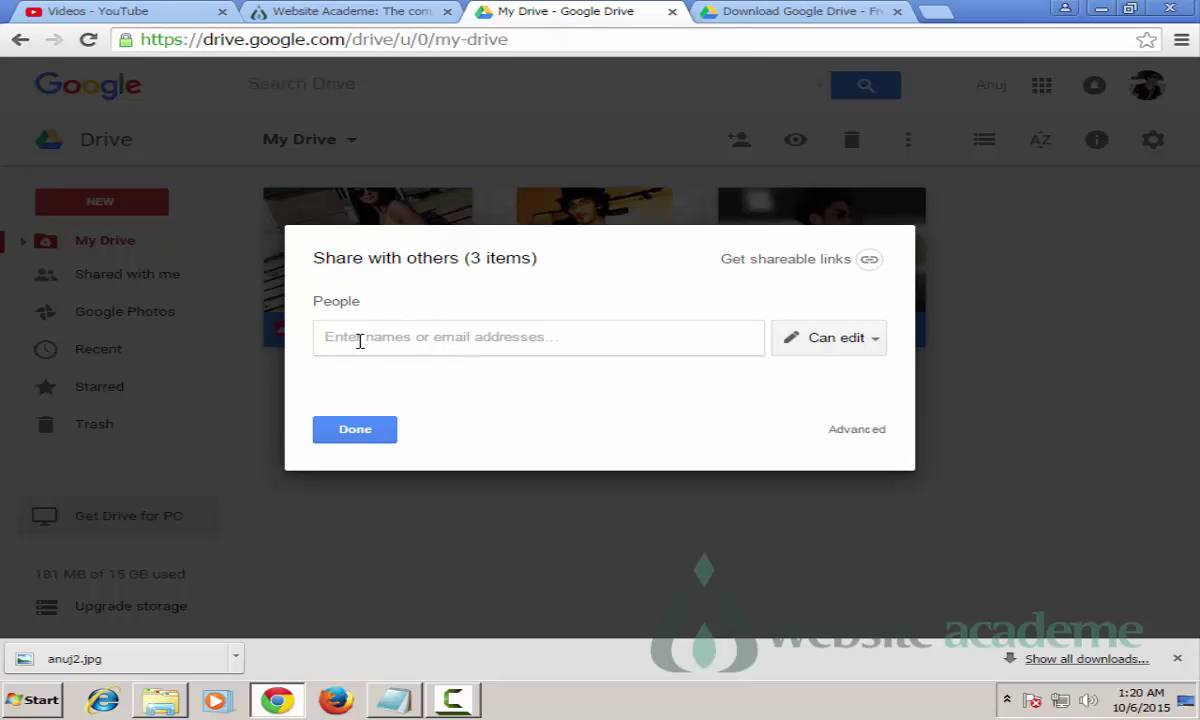
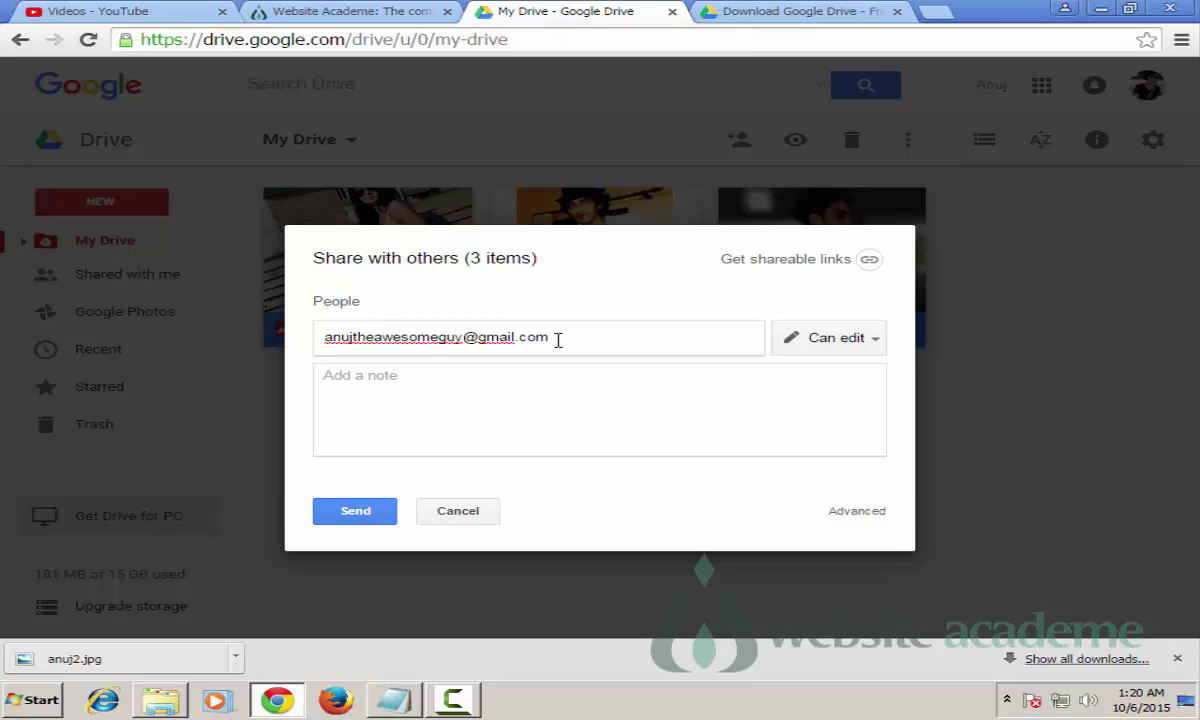
drag(560, 338, 310, 331)
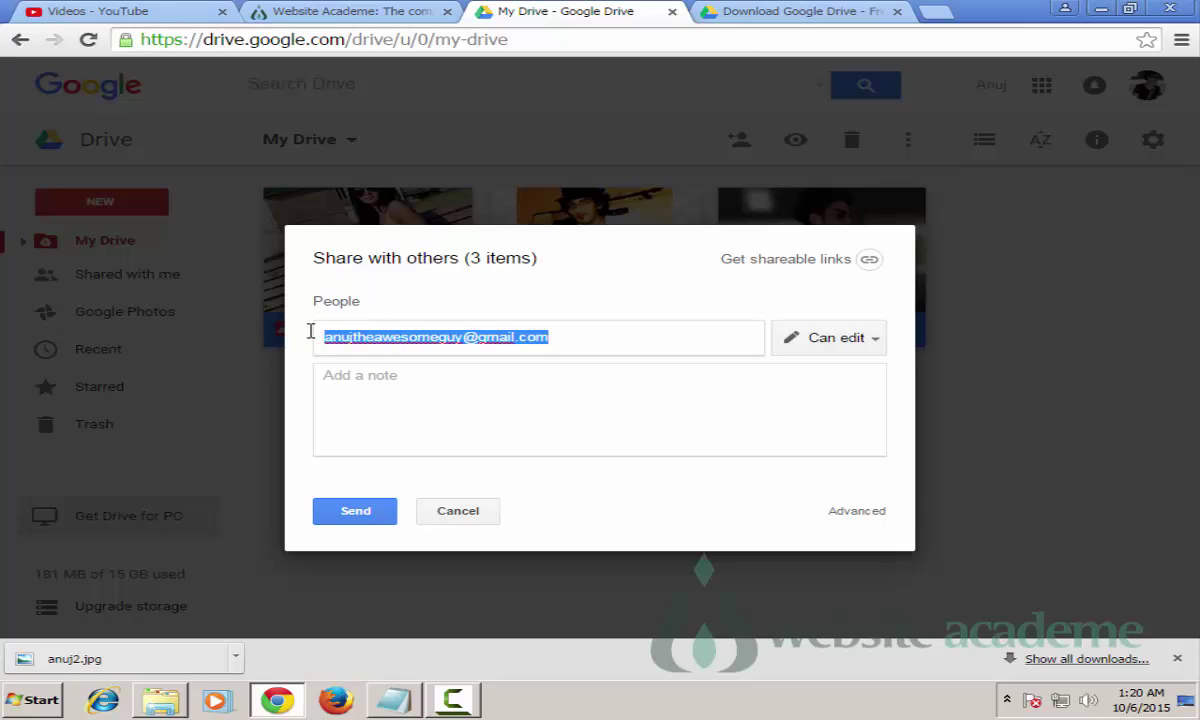
click(531, 314)
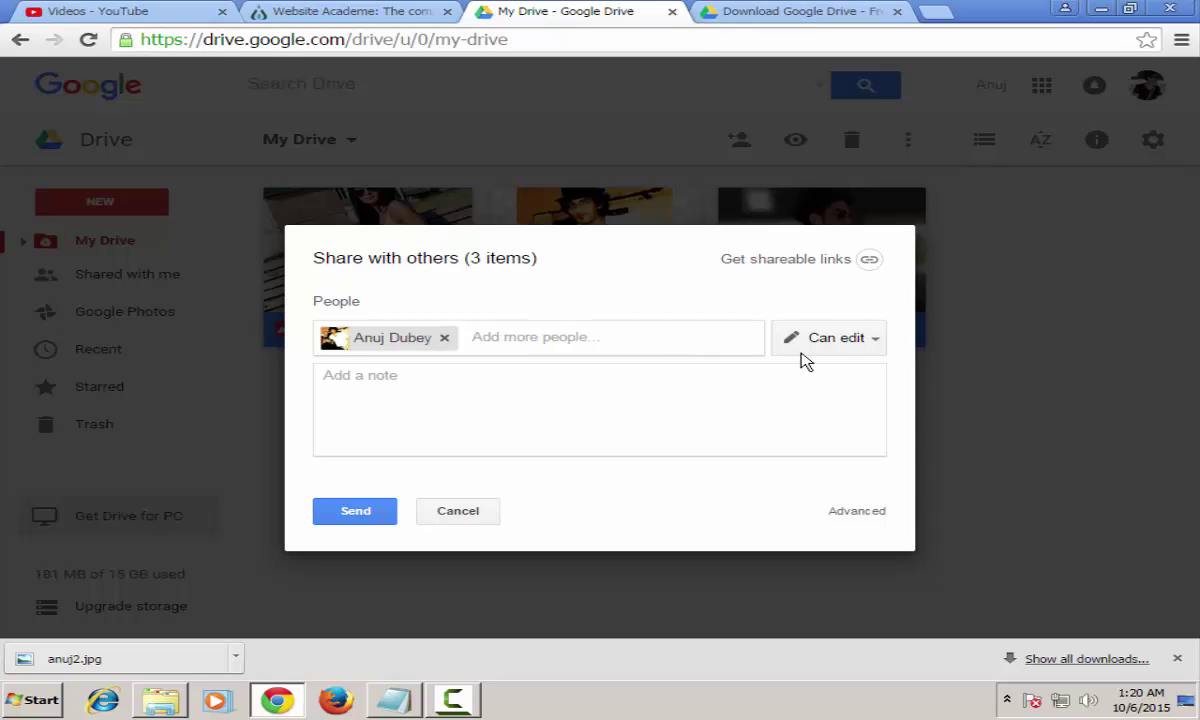
Step: Add the two-line note 'hey buddy, Got 3 new pics :)' for the recipient
click(354, 405)
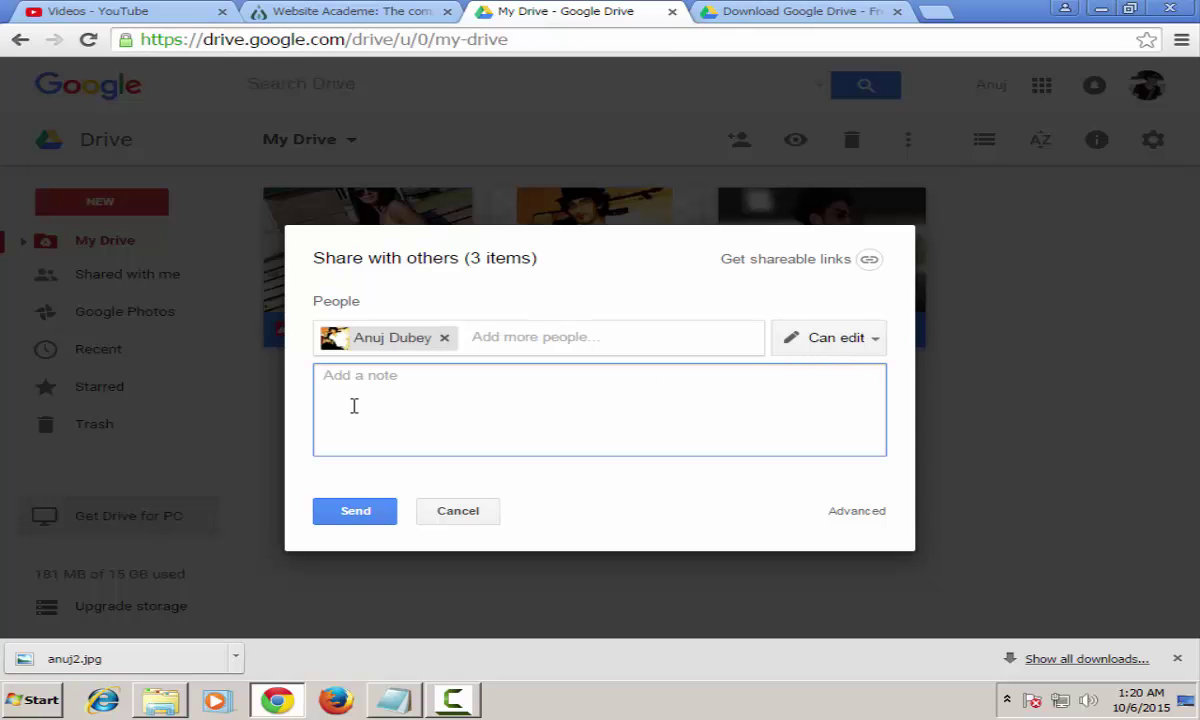
text(hey buddy,)
key(Return)
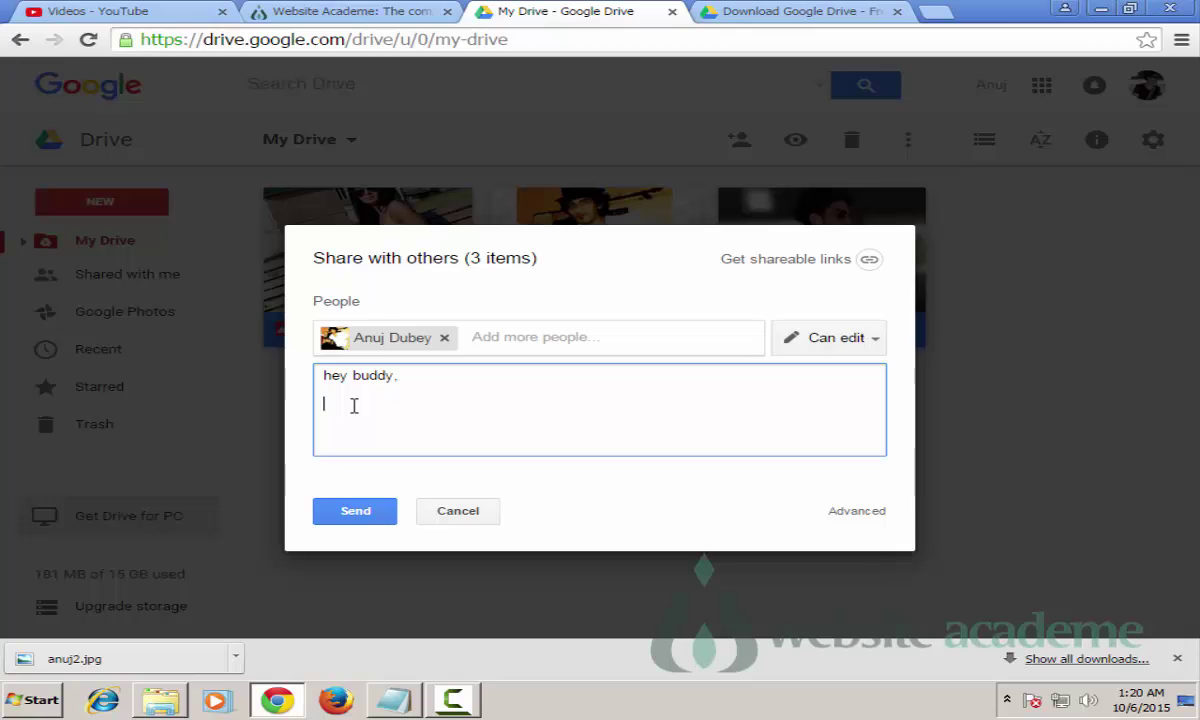
text(Got 3 new pics :))
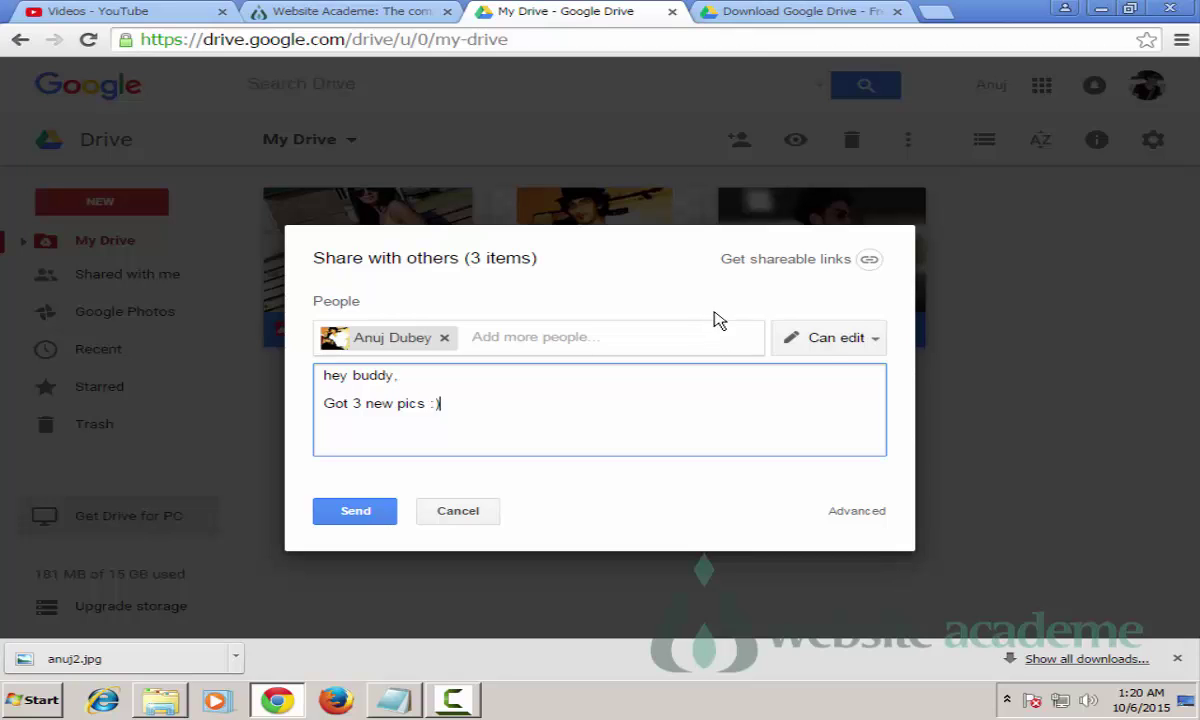
click(829, 342)
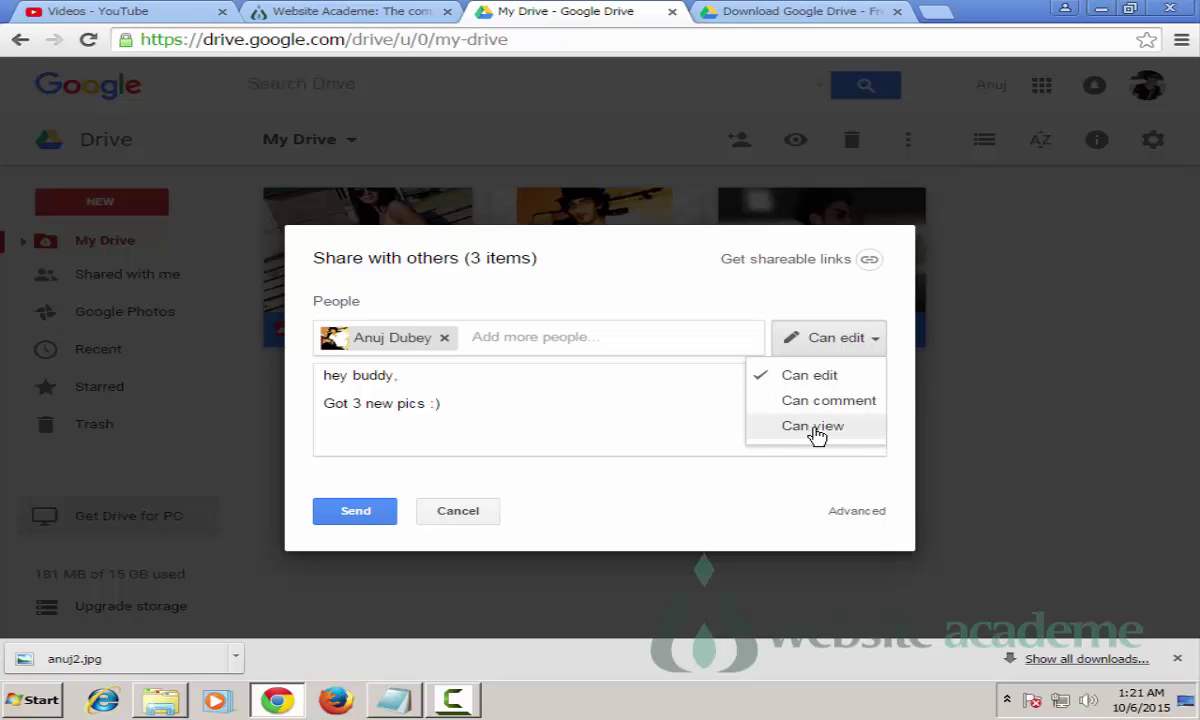
Step: Set the contact's permission to Can view and send the share invitation with the note
click(822, 400)
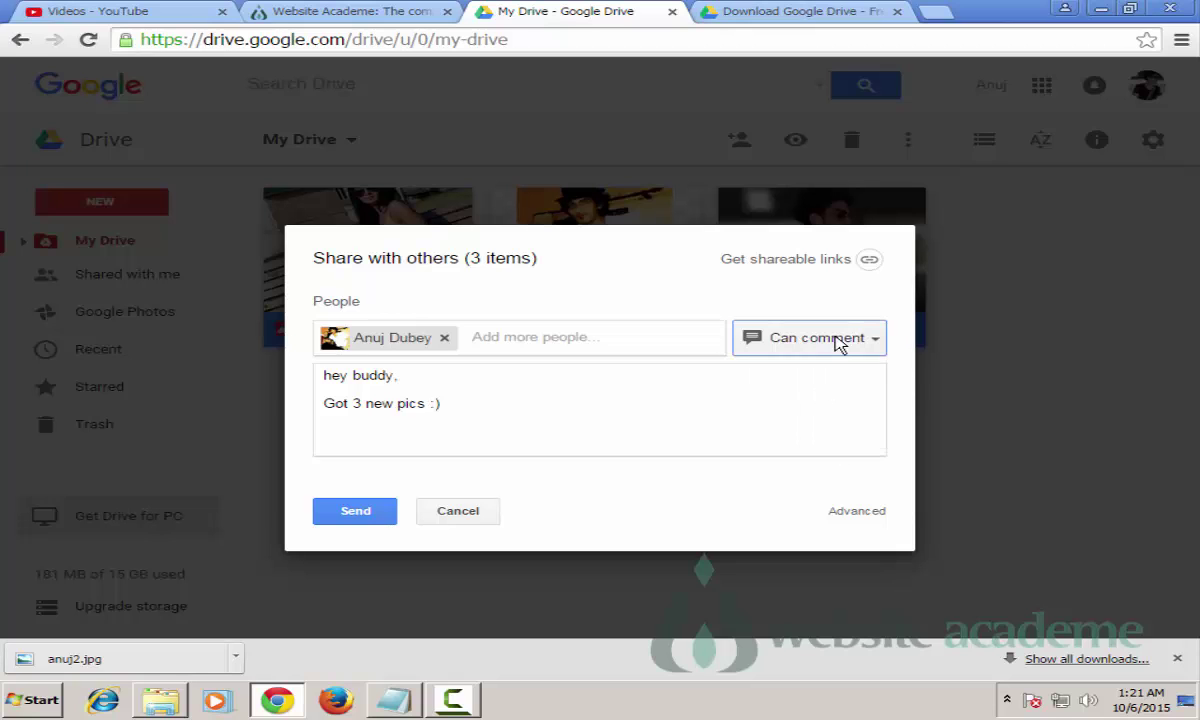
click(838, 345)
click(812, 425)
click(843, 348)
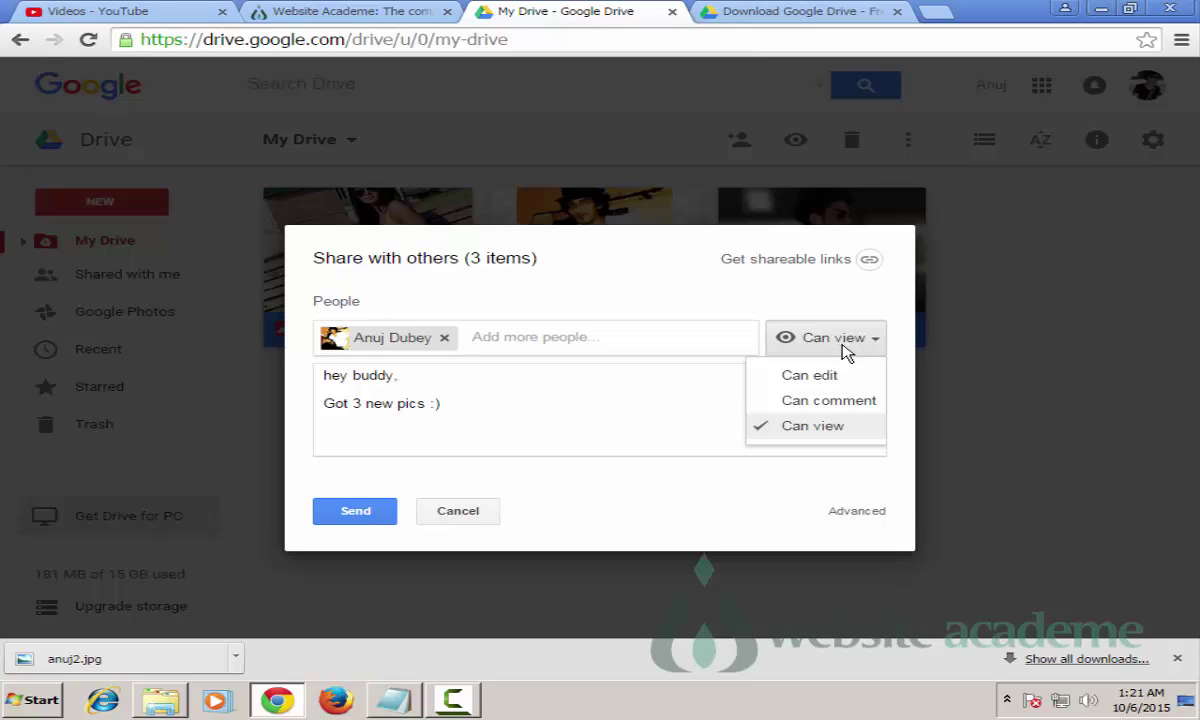
click(829, 438)
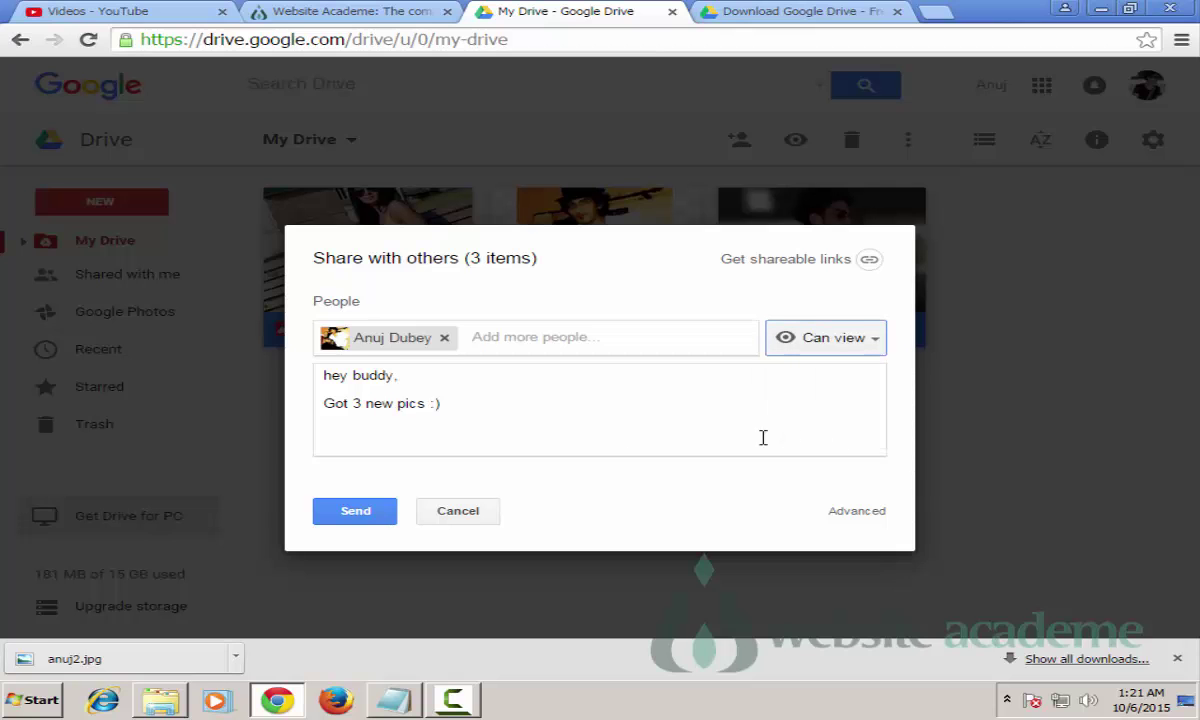
click(358, 512)
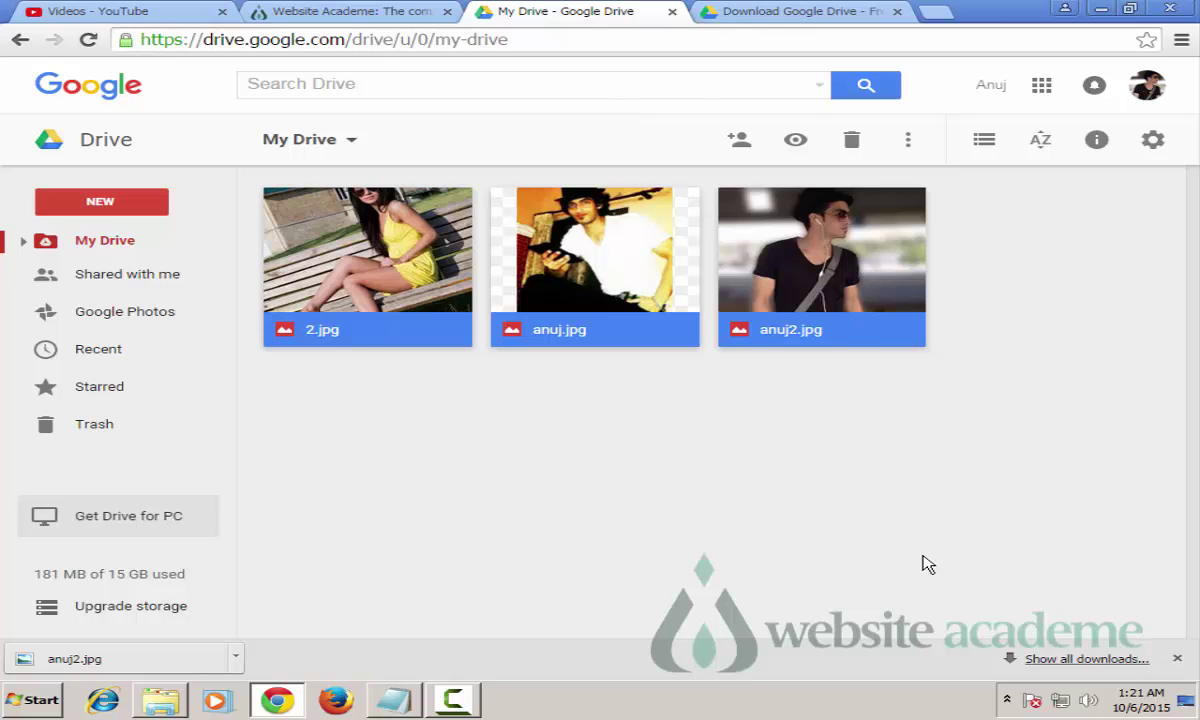
Step: Reselect the three JPG photos and bring up Advanced sharing settings from the Share dialog
click(1020, 448)
drag(1055, 428, 255, 208)
click(739, 143)
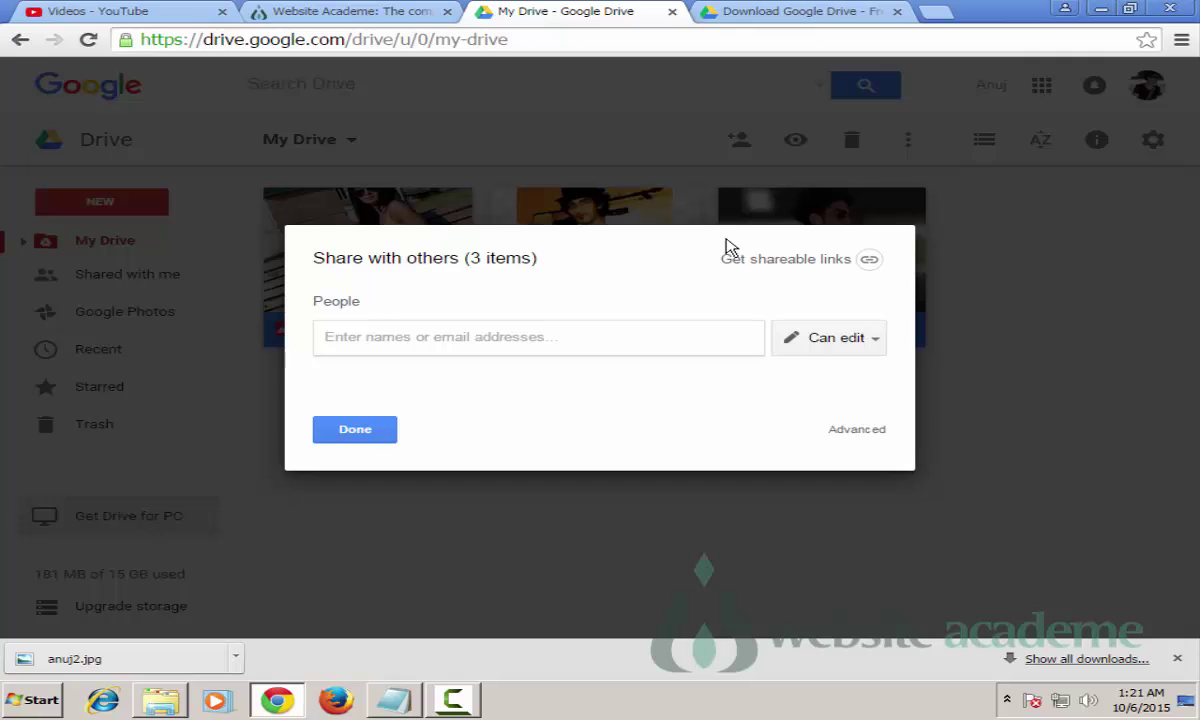
double_click(838, 430)
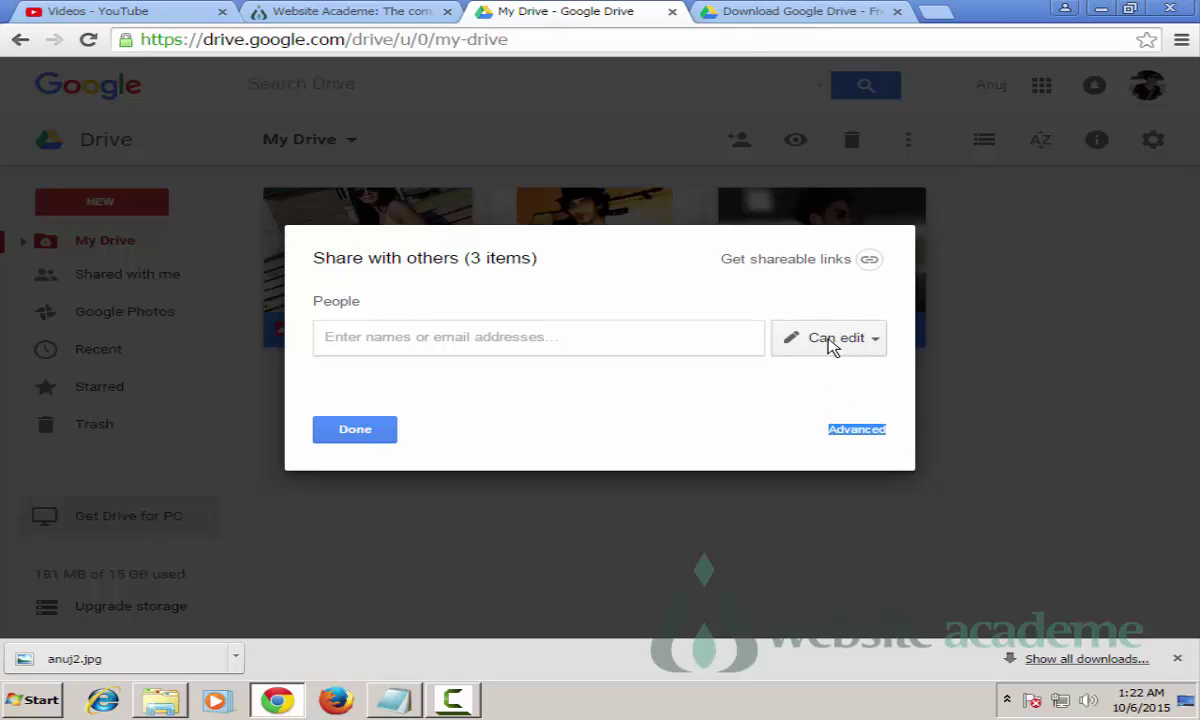
click(836, 434)
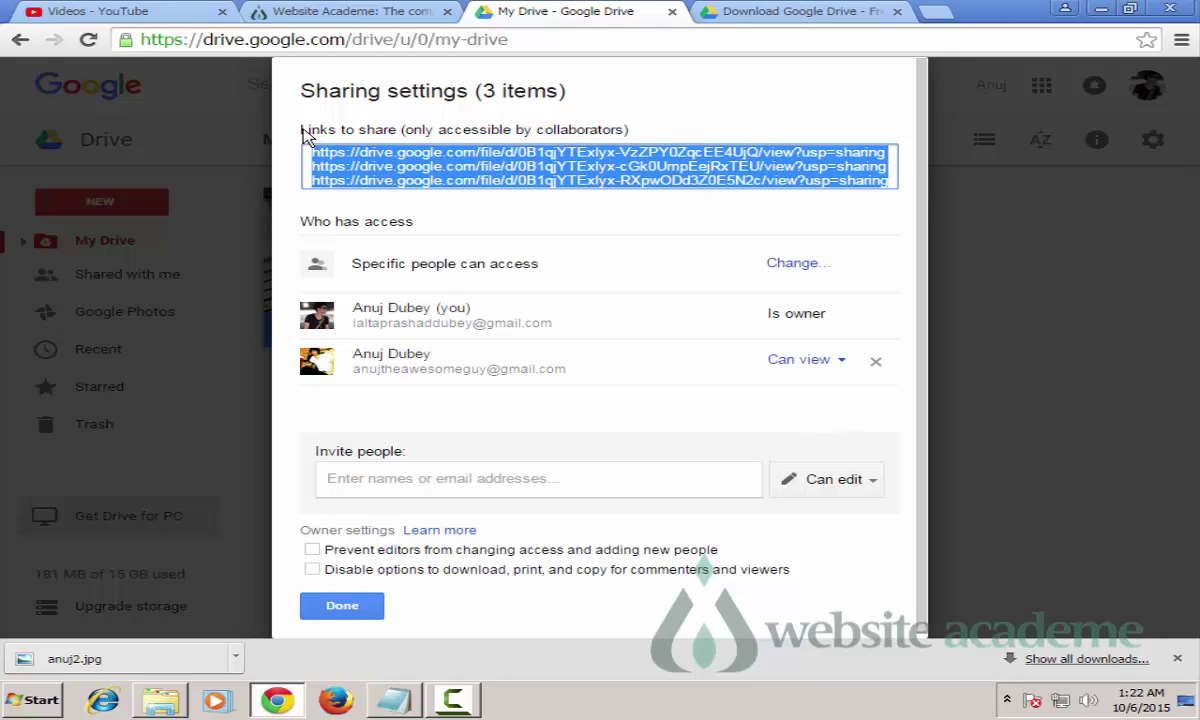
Step: Review the share links and Who has access, then choose Change next to Specific people can access
click(385, 133)
triple_click(385, 133)
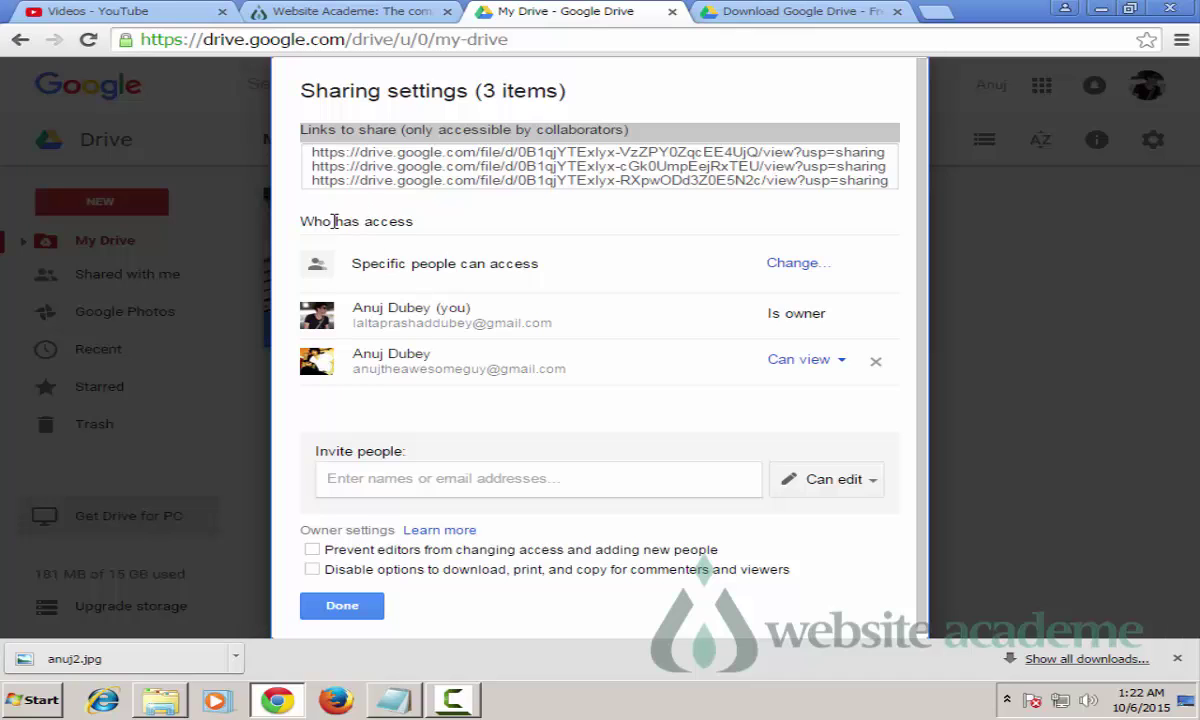
drag(290, 212, 458, 218)
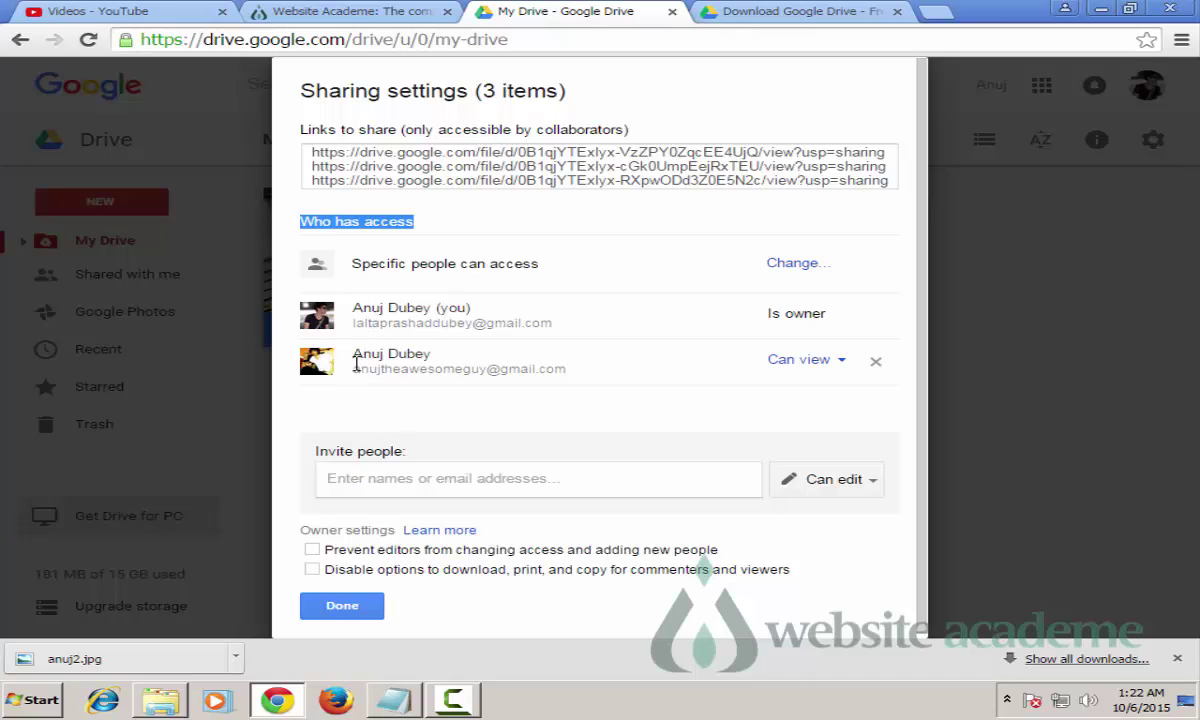
click(377, 484)
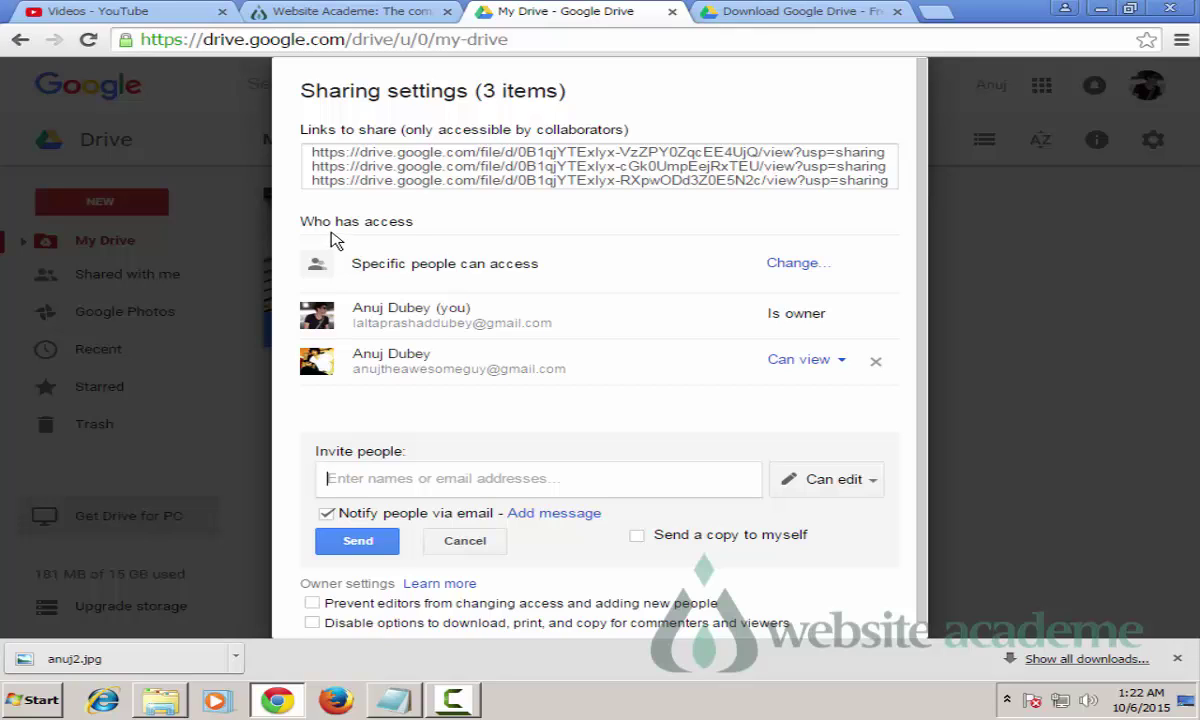
triple_click(558, 270)
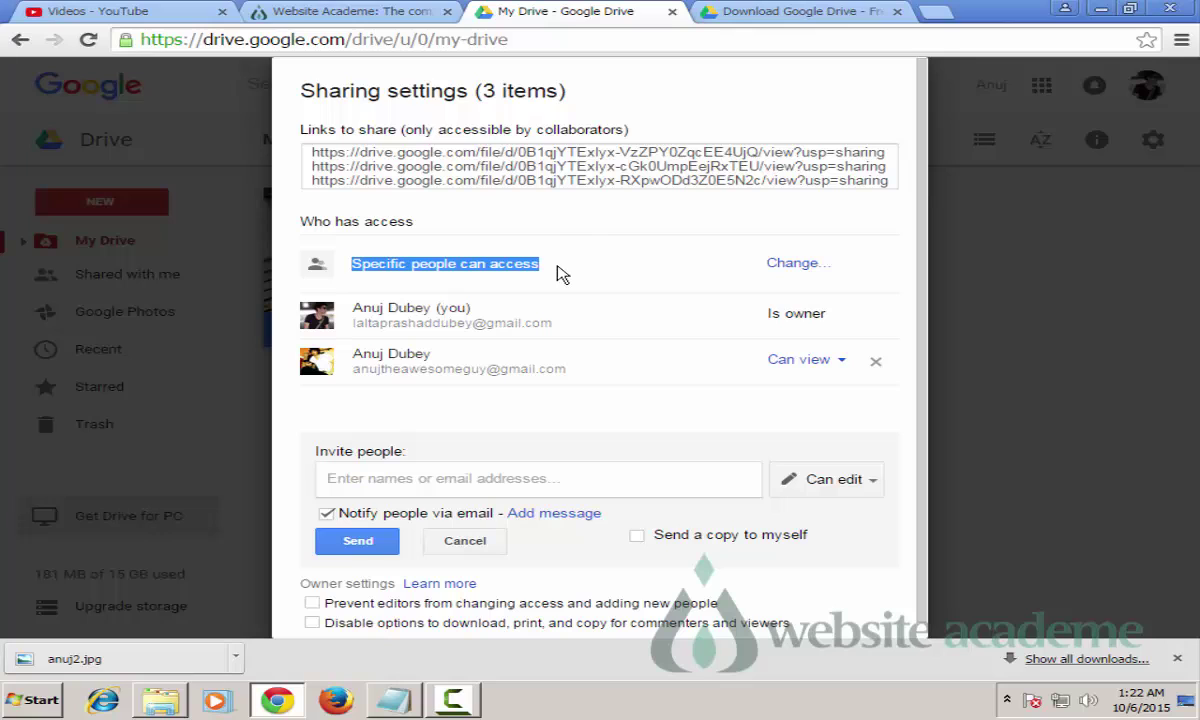
click(528, 248)
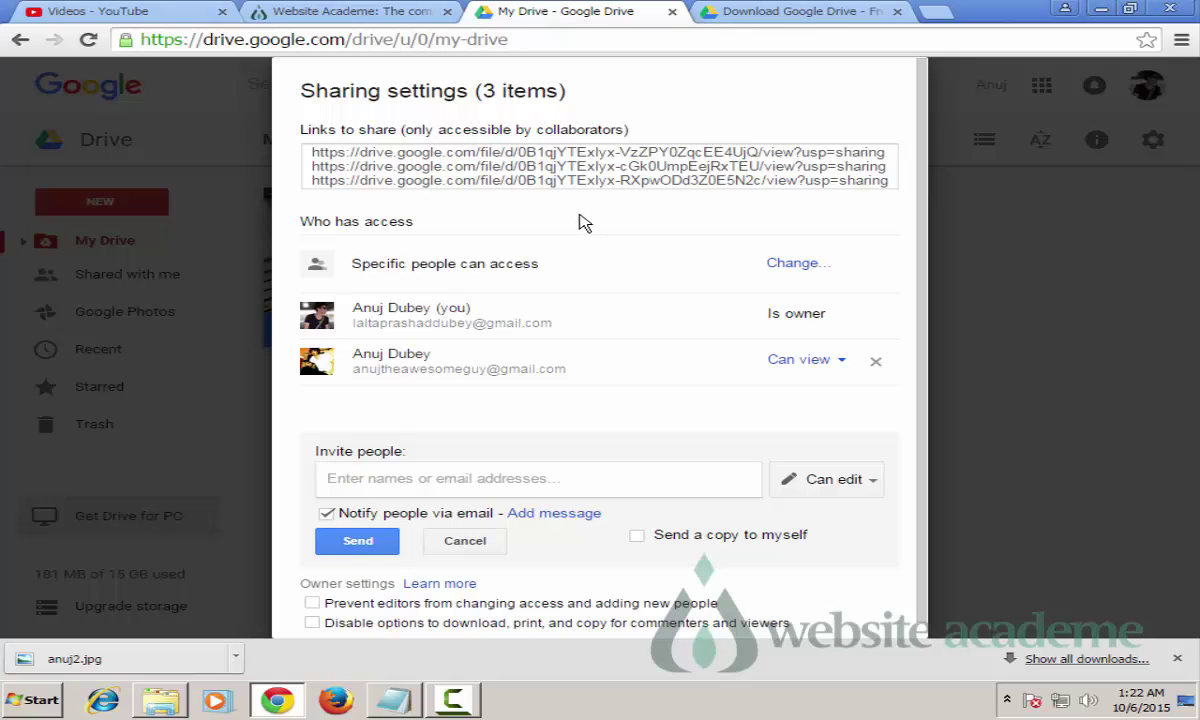
click(795, 266)
Step: Move the Link sharing dialog aside and select On – Public on the web
drag(327, 222, 592, 194)
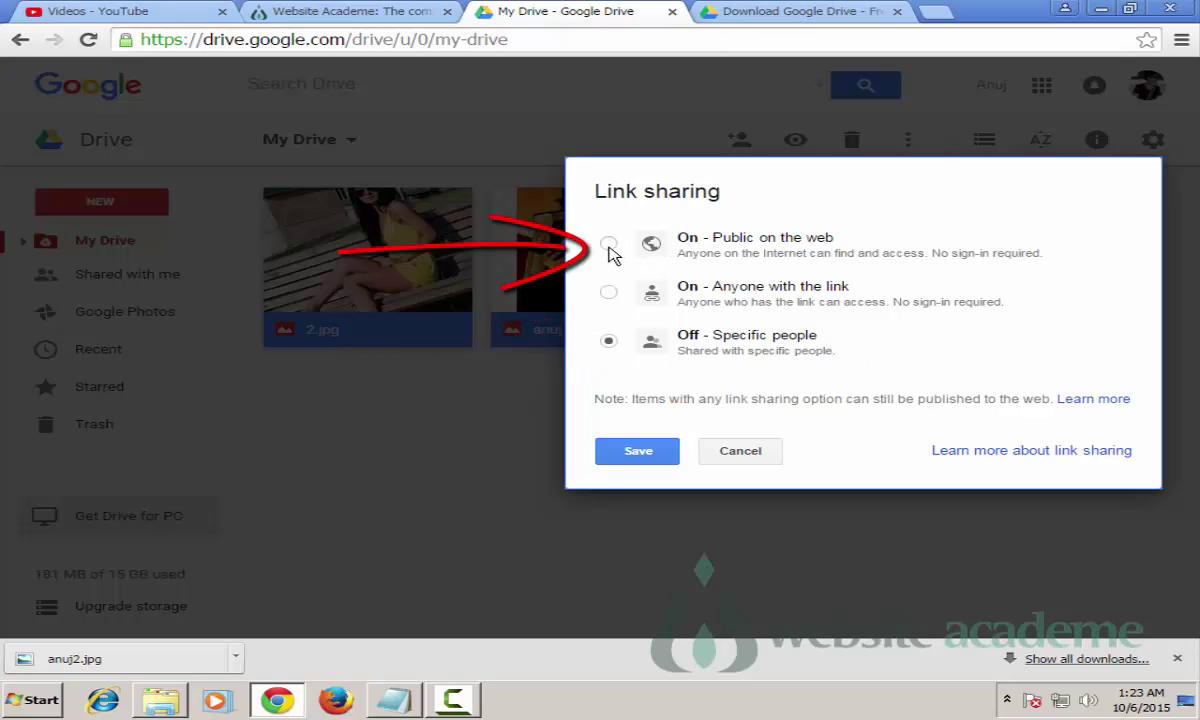
click(609, 245)
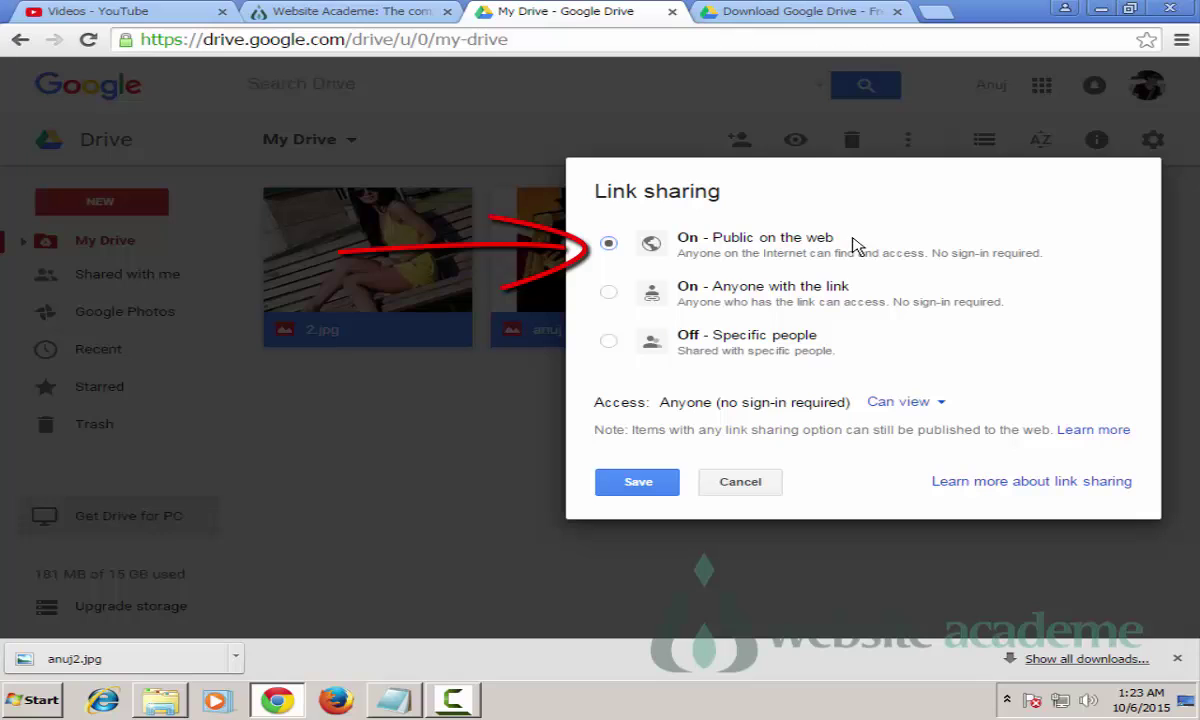
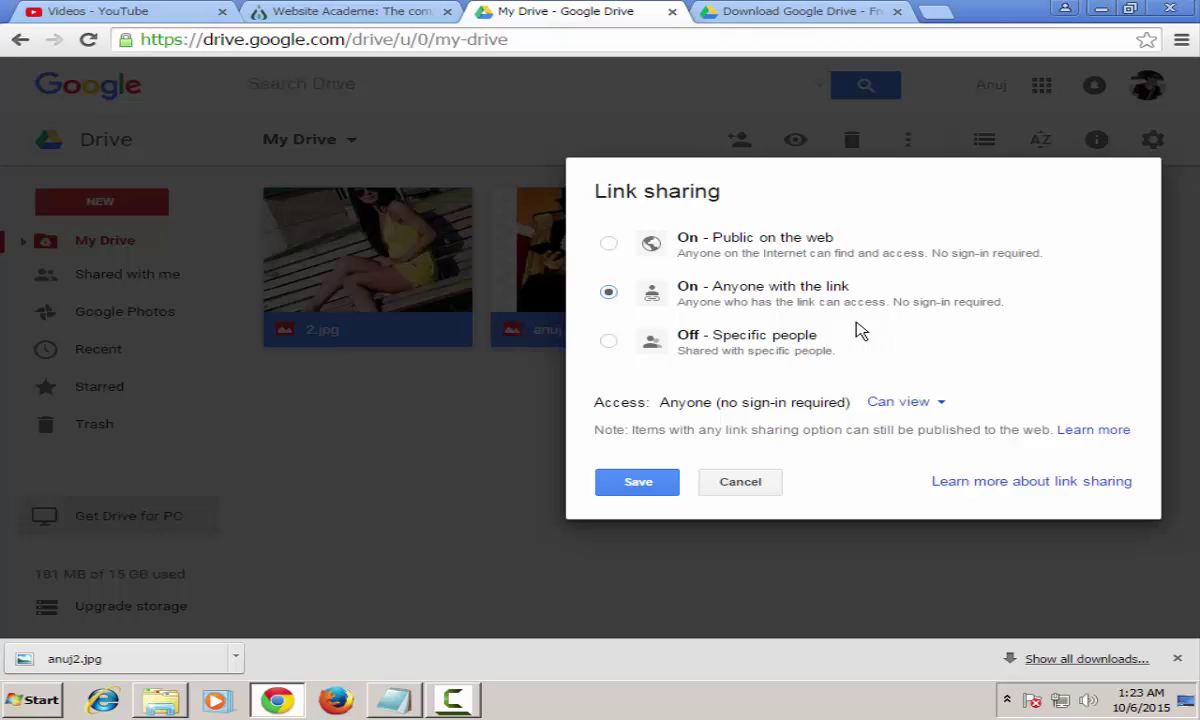
Step: Set link sharing to 'On - Public on the web', with anyone able to view without sign-in
click(609, 342)
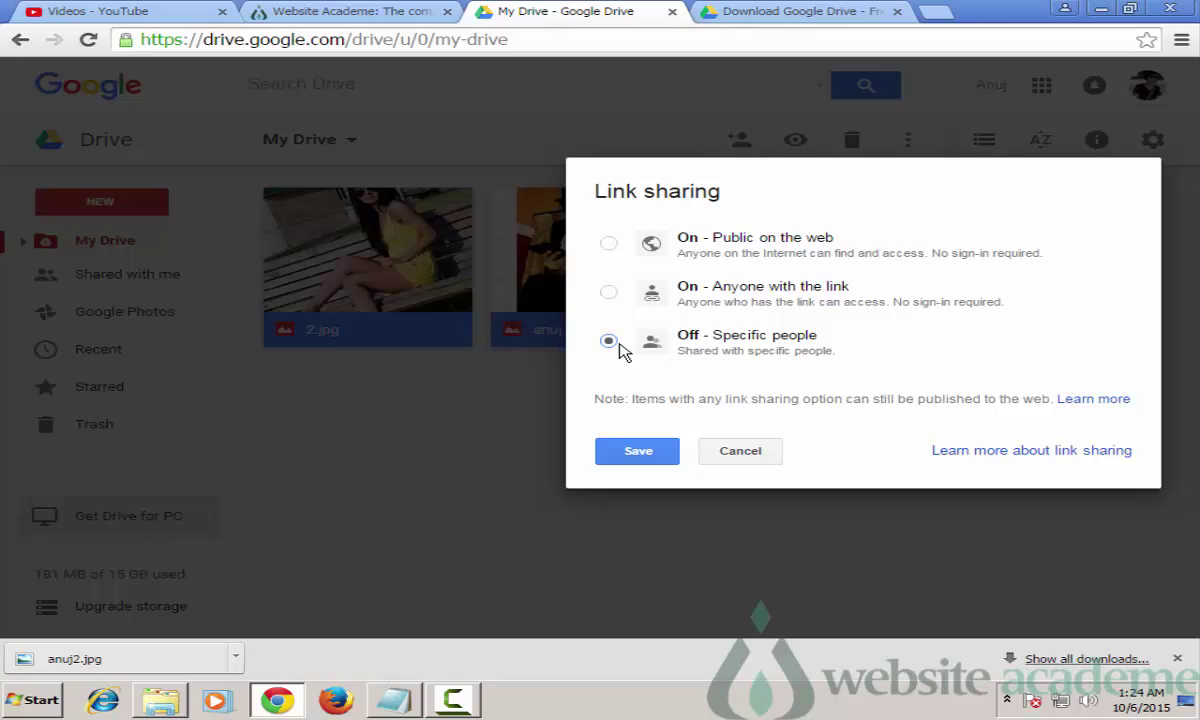
click(610, 244)
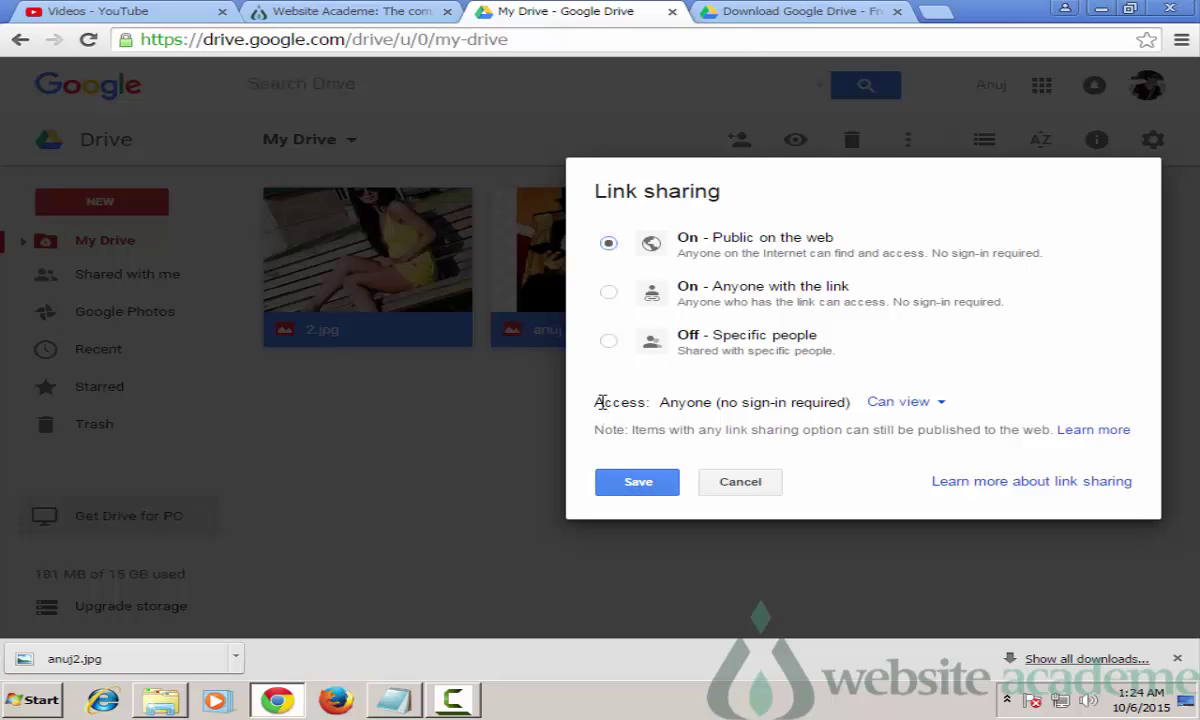
drag(594, 401, 652, 402)
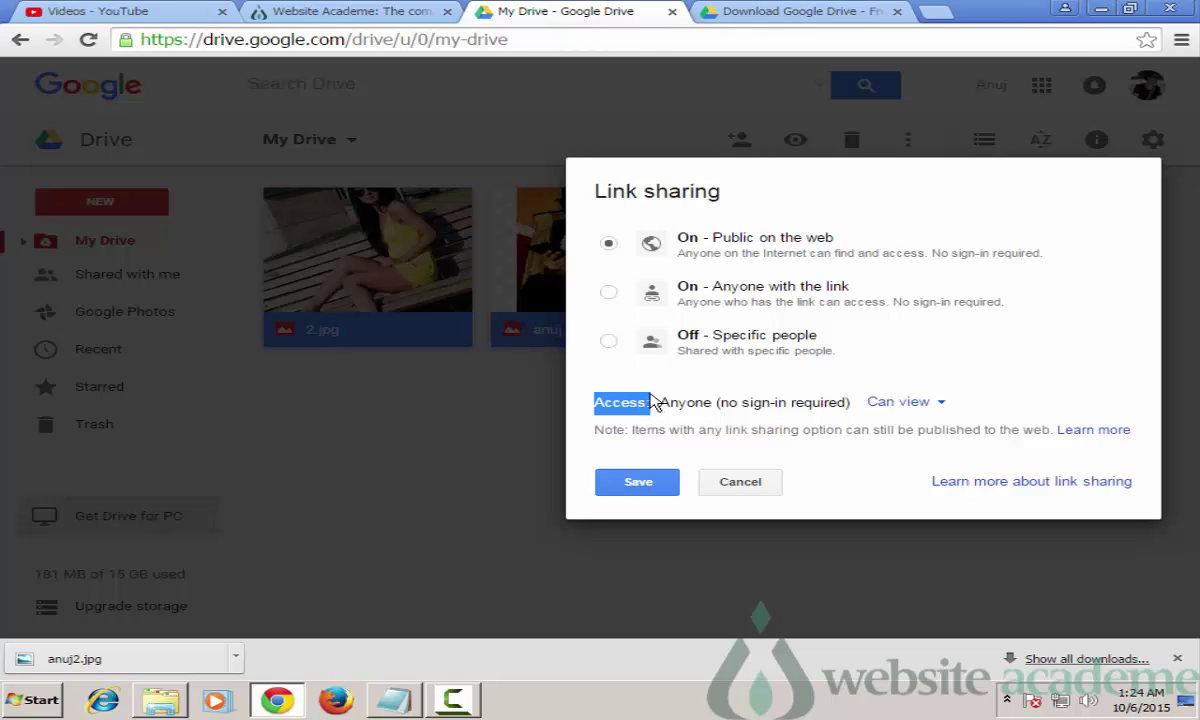
click(893, 404)
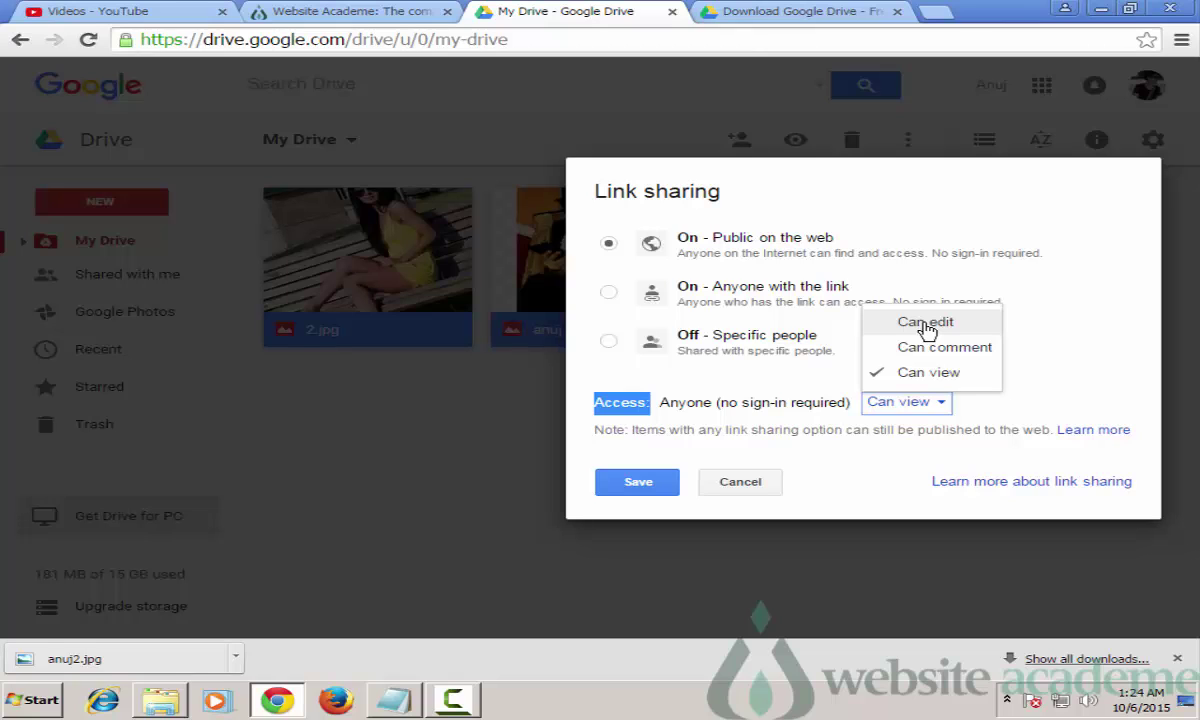
Step: Keep access at 'Can view' and save the public-on-the-web link sharing
click(940, 385)
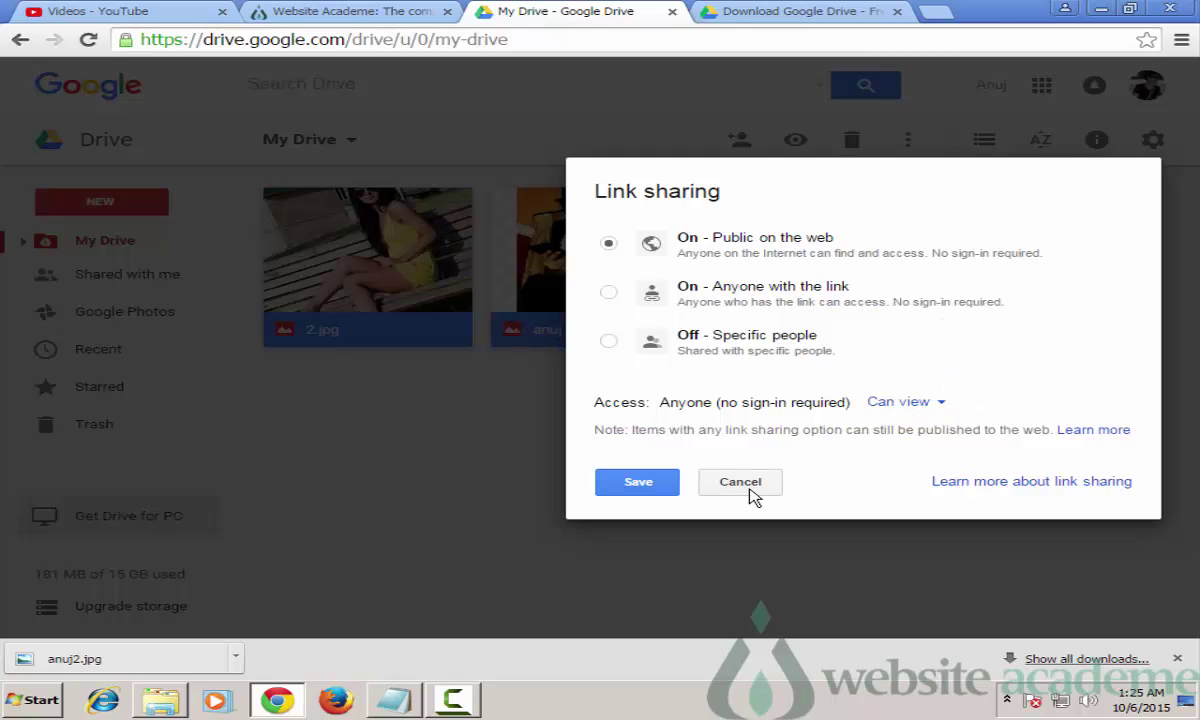
click(650, 483)
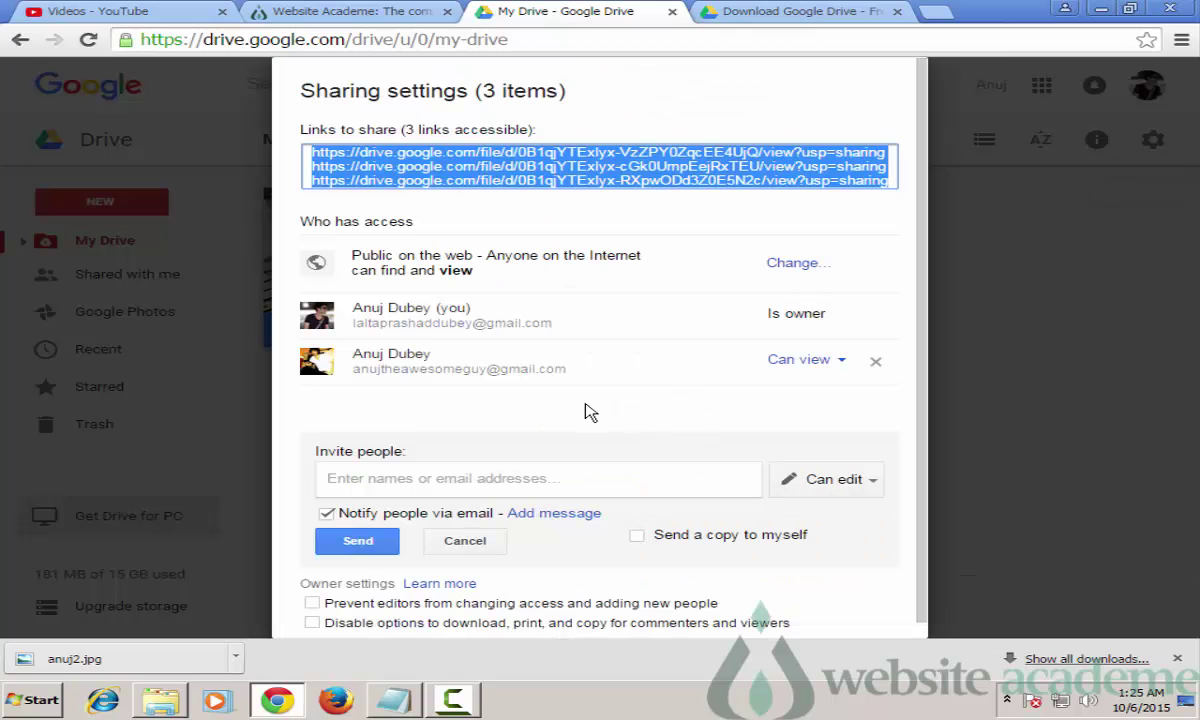
drag(308, 219, 436, 270)
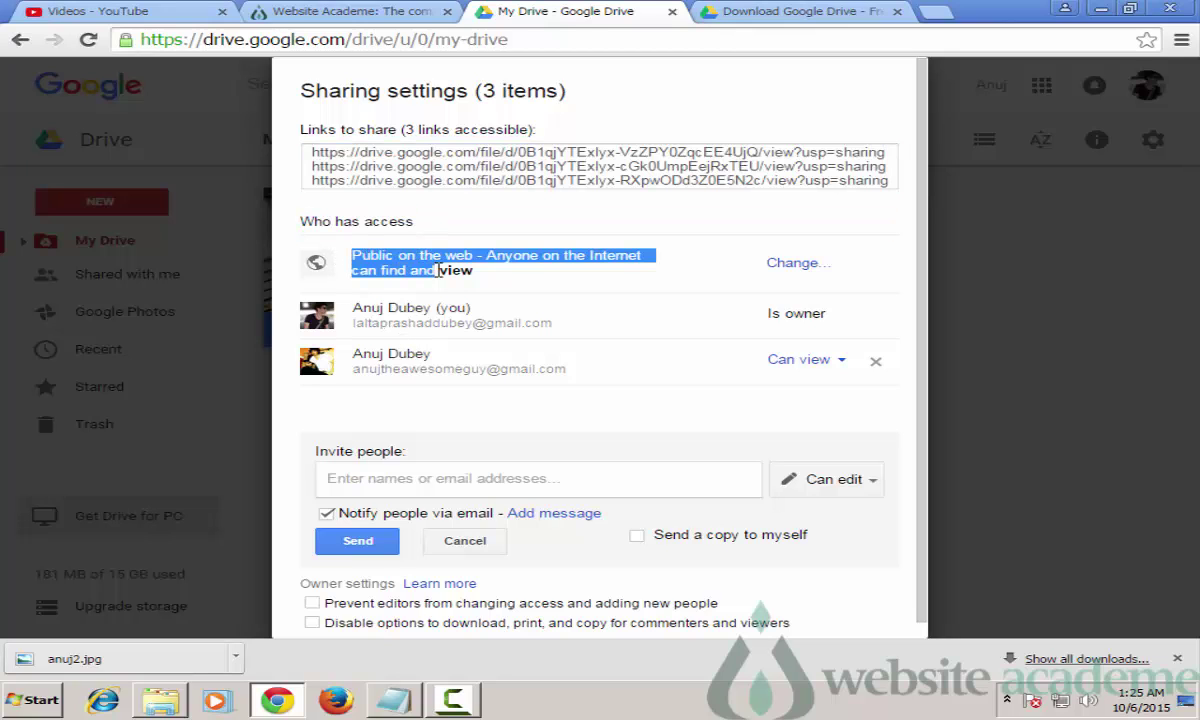
Step: Tick 'Prevent editors from changing access' and 'Disable options to download, print, and copy'
click(490, 268)
drag(490, 268, 467, 258)
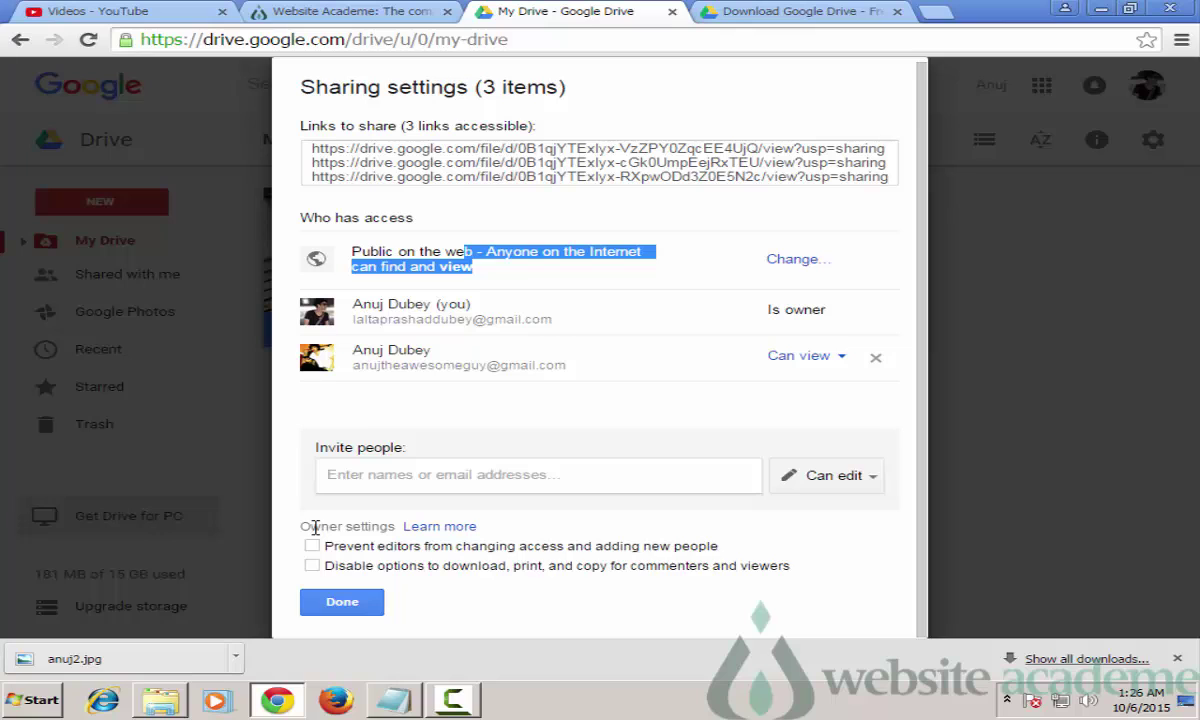
click(314, 547)
click(313, 528)
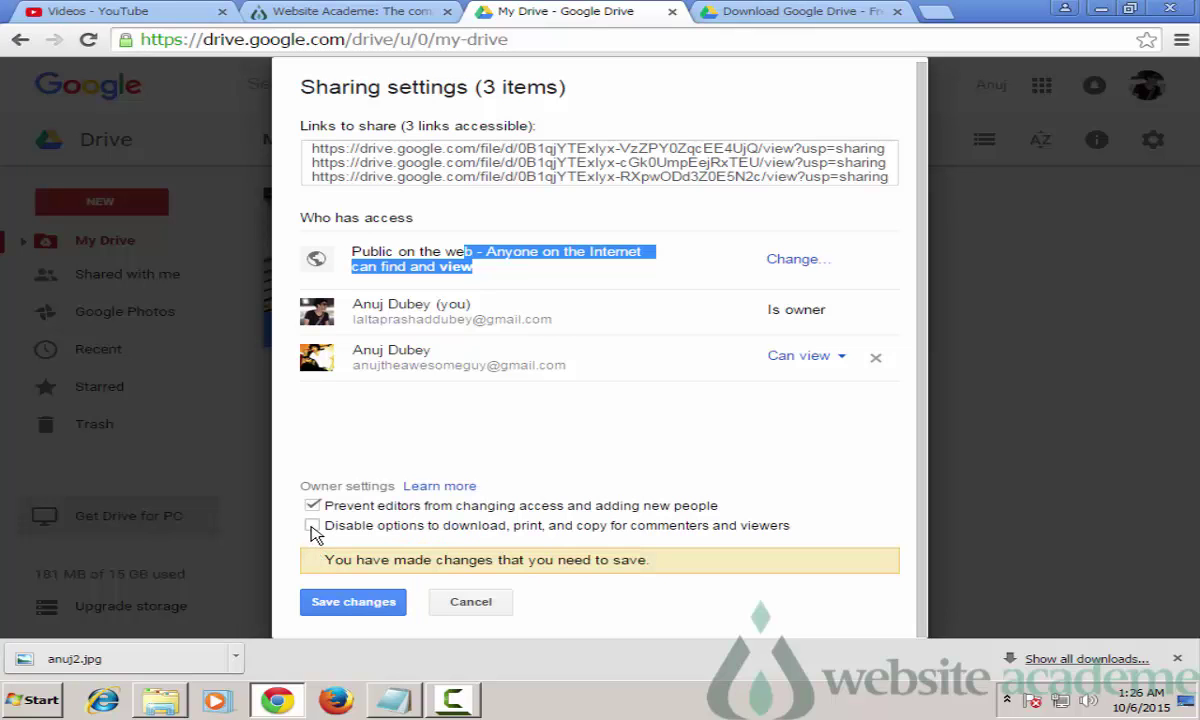